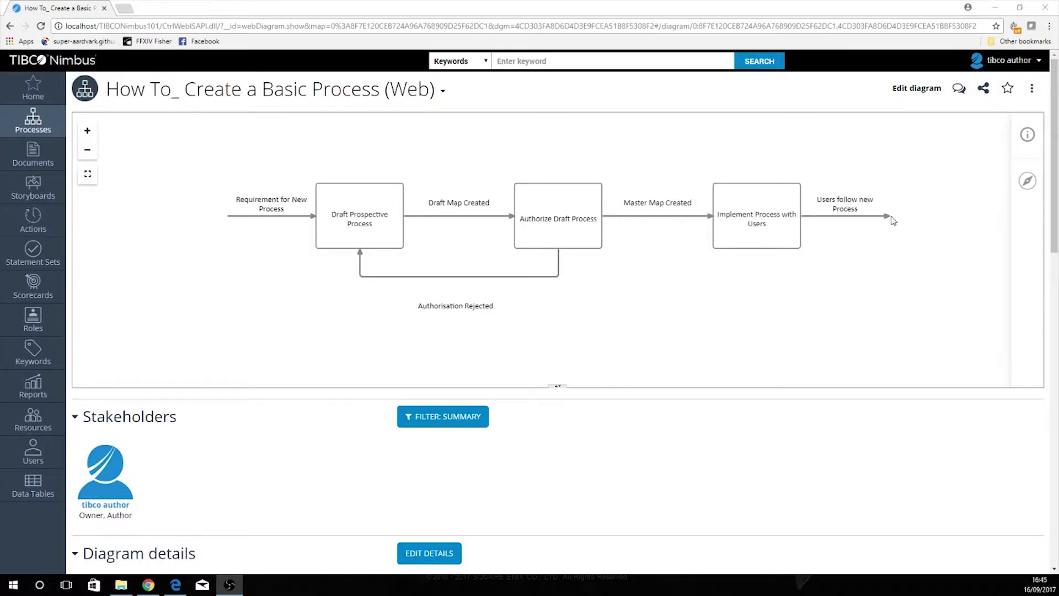
# Add drill-downs to the Draft Prospective Process, Authorize Draft Process and Implement Process with Users activities, and save the diagram
pyautogui.click(914, 90)
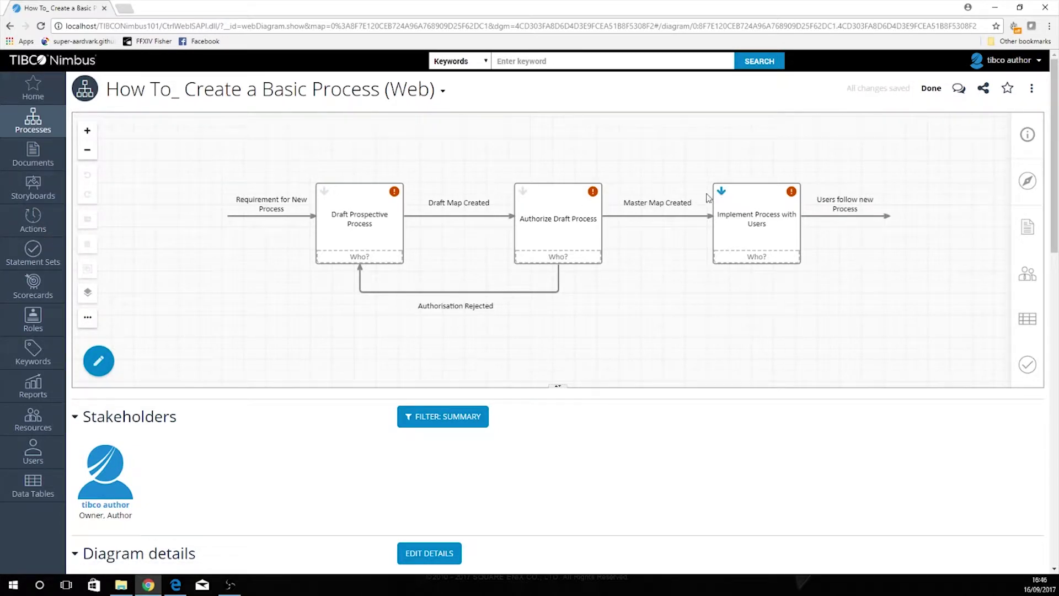
pyautogui.click(325, 193)
pyautogui.click(522, 190)
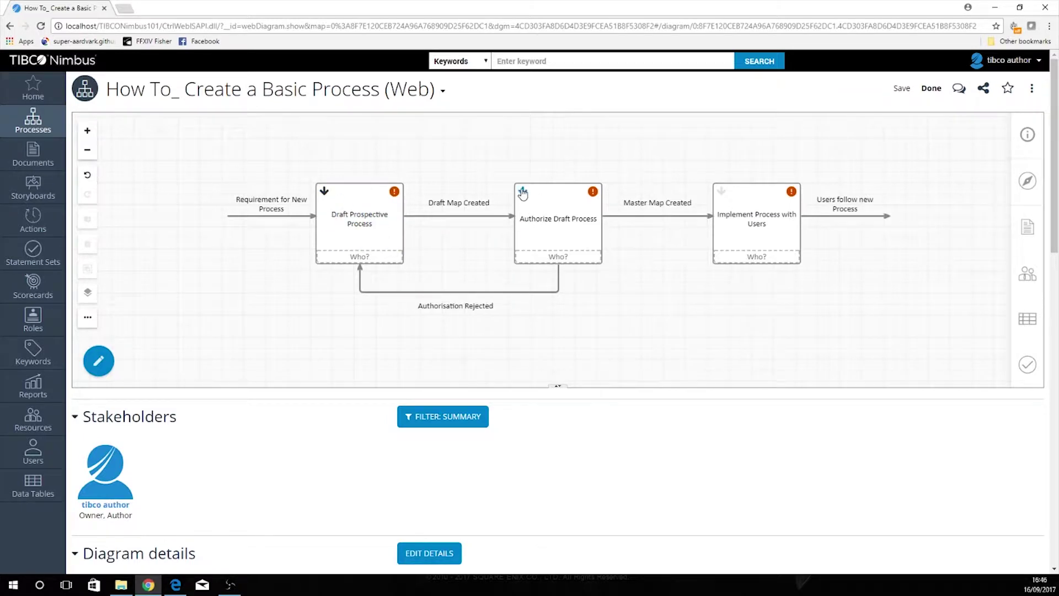
pyautogui.click(729, 191)
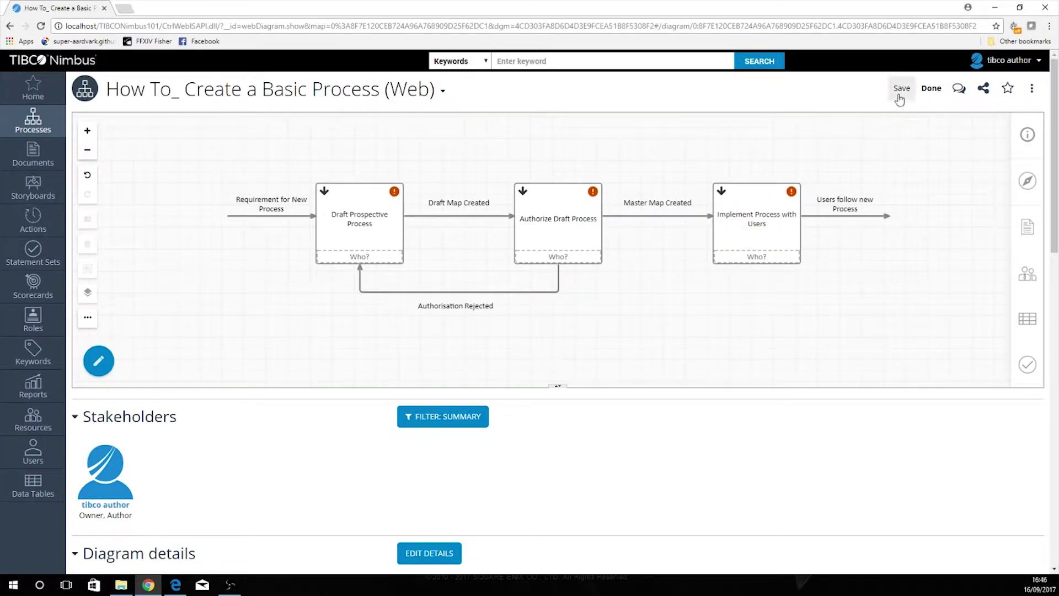
pyautogui.click(900, 89)
# Open the Draft Prospective Process drill-down and space its three overlapping or misaligned activity boxes apart
pyautogui.click(324, 191)
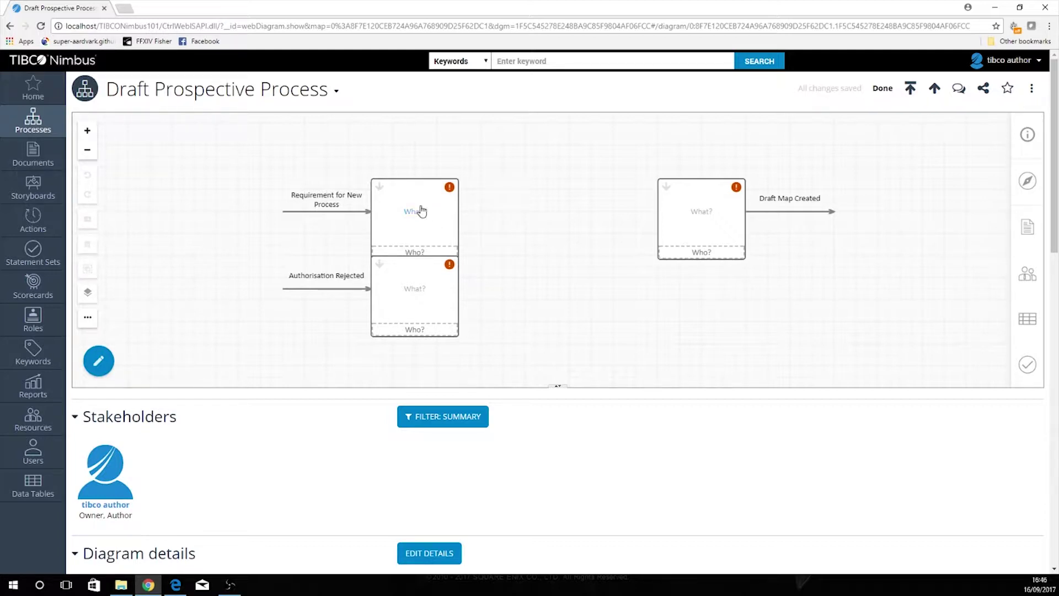
pyautogui.moveTo(401, 190); pyautogui.dragTo(400, 164)
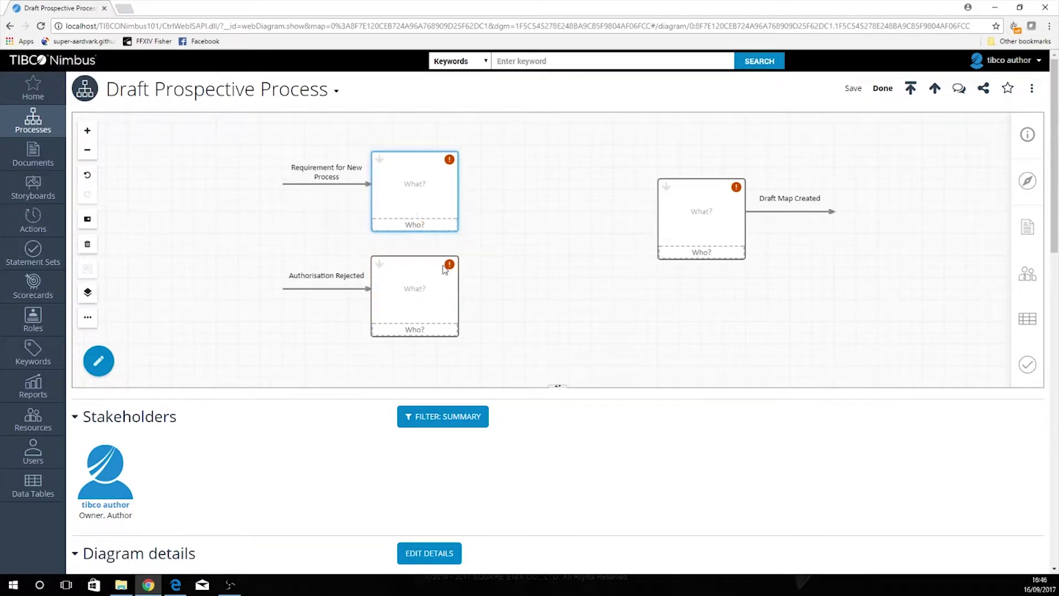
pyautogui.moveTo(426, 270); pyautogui.dragTo(424, 281)
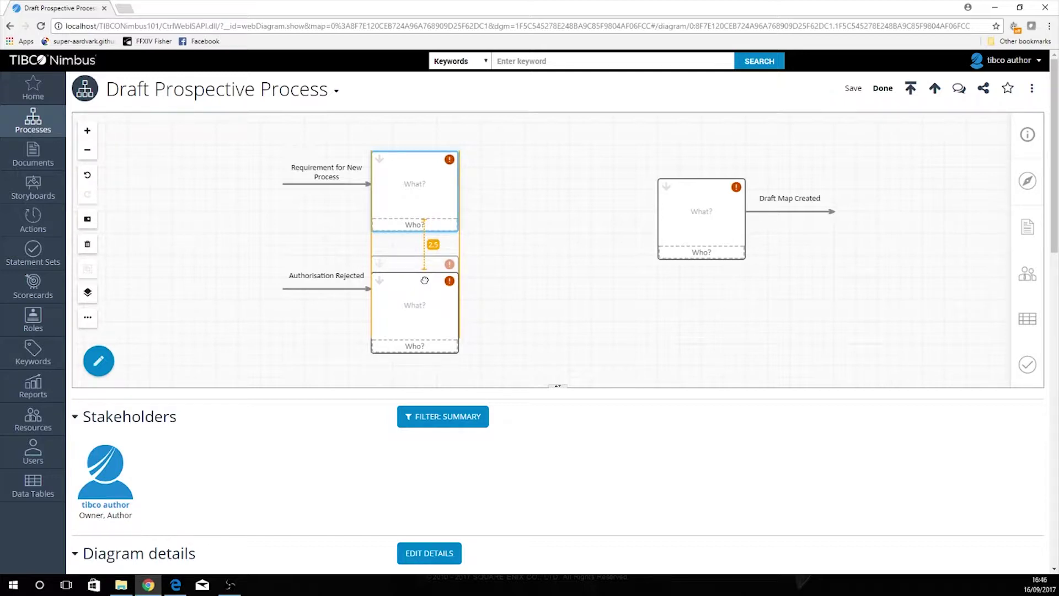
pyautogui.moveTo(424, 280); pyautogui.dragTo(424, 280)
pyautogui.moveTo(702, 195); pyautogui.dragTo(701, 218)
# Name the activity fed by the Requirement for New Process line "Brainstorm Meeting"
pyautogui.doubleClick(415, 186)
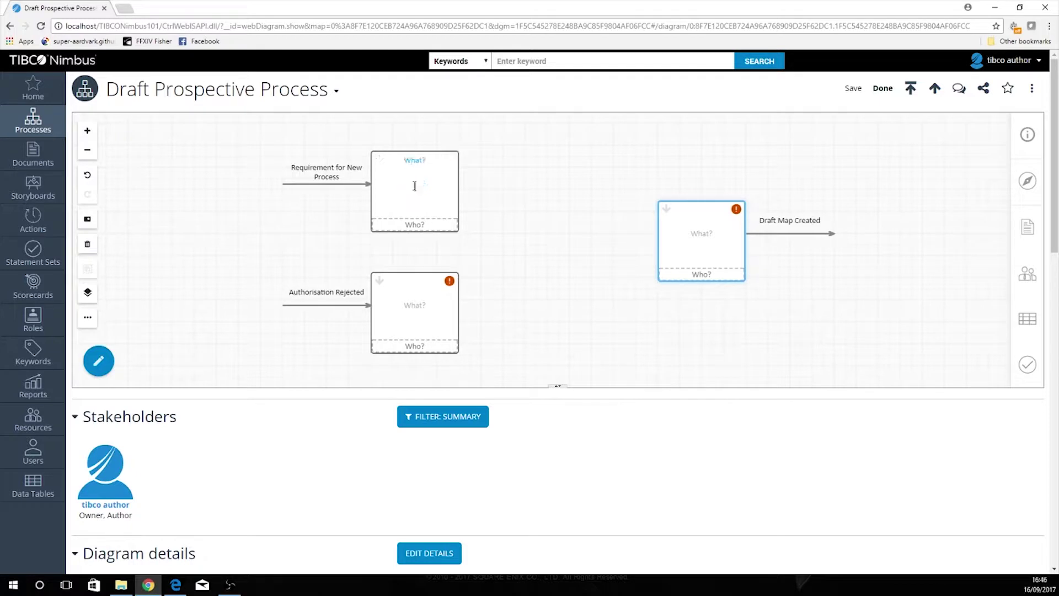
pyautogui.write('Brainstorm Meeting')
pyautogui.click(101, 373)
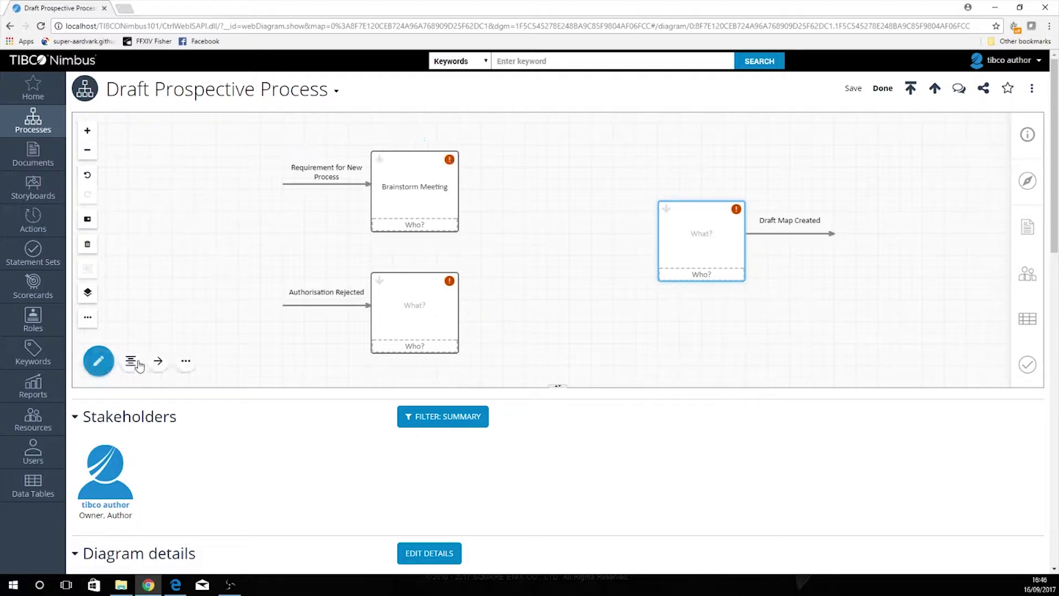
# Add a new activity just after Brainstorm Meeting and move the output activity farther along the same row
pyautogui.click(158, 361)
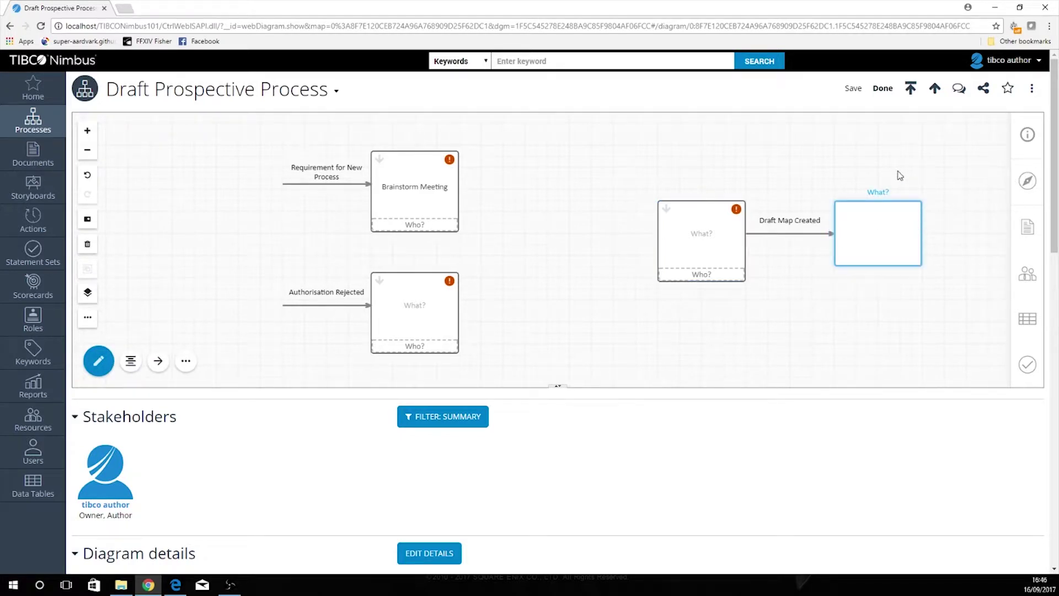
pyautogui.moveTo(889, 213); pyautogui.dragTo(882, 234)
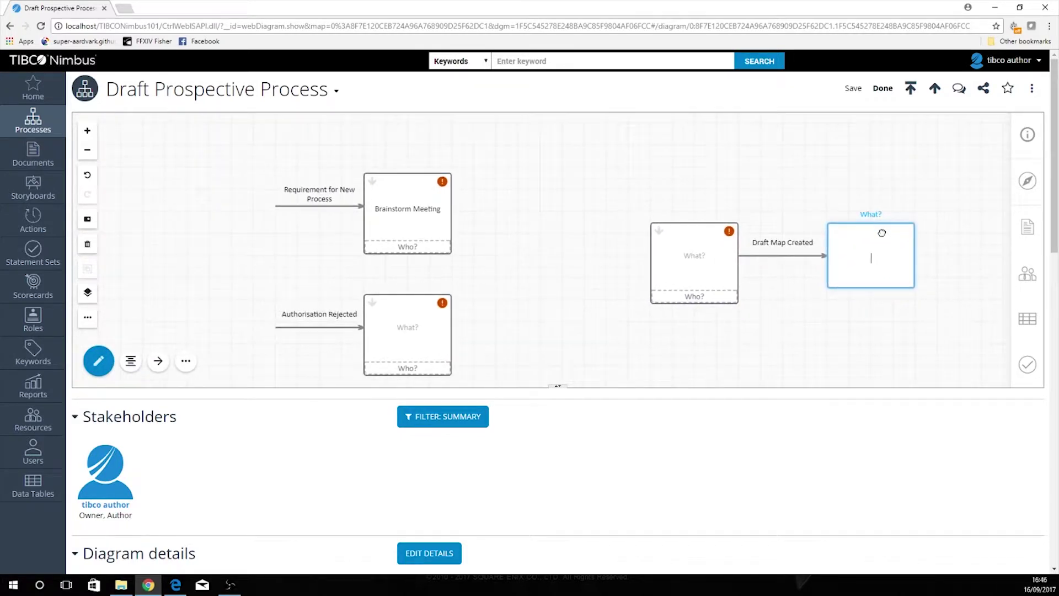
pyautogui.click(896, 182)
pyautogui.moveTo(870, 239); pyautogui.dragTo(542, 188)
pyautogui.moveTo(693, 238); pyautogui.dragTo(772, 210)
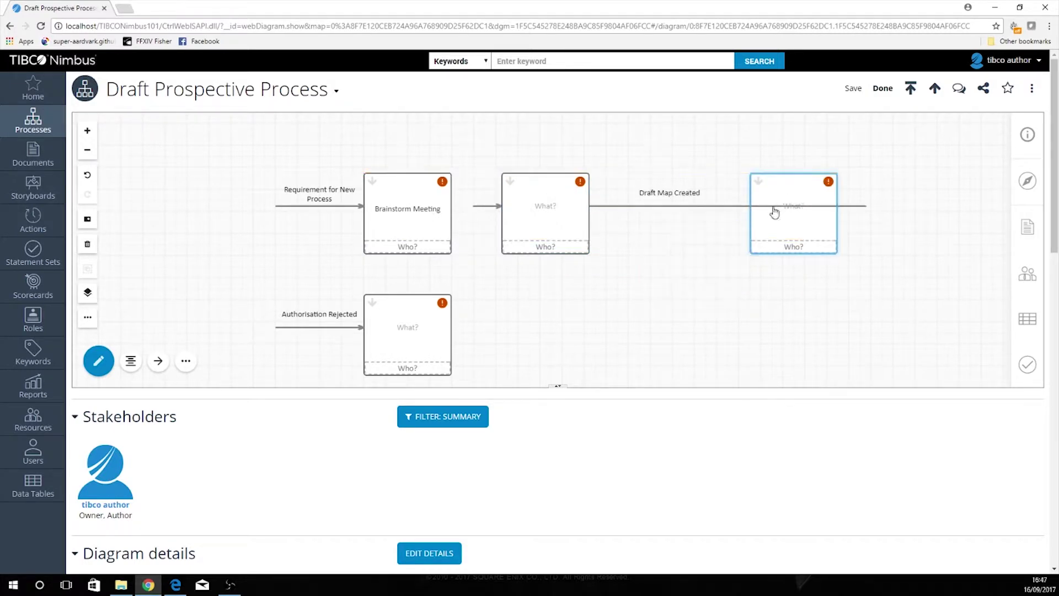
# Delete the Draft Map Created flow line and name the new second activity "Draw Process in Nimbus"
pyautogui.click(715, 214)
pyautogui.press('Delete')
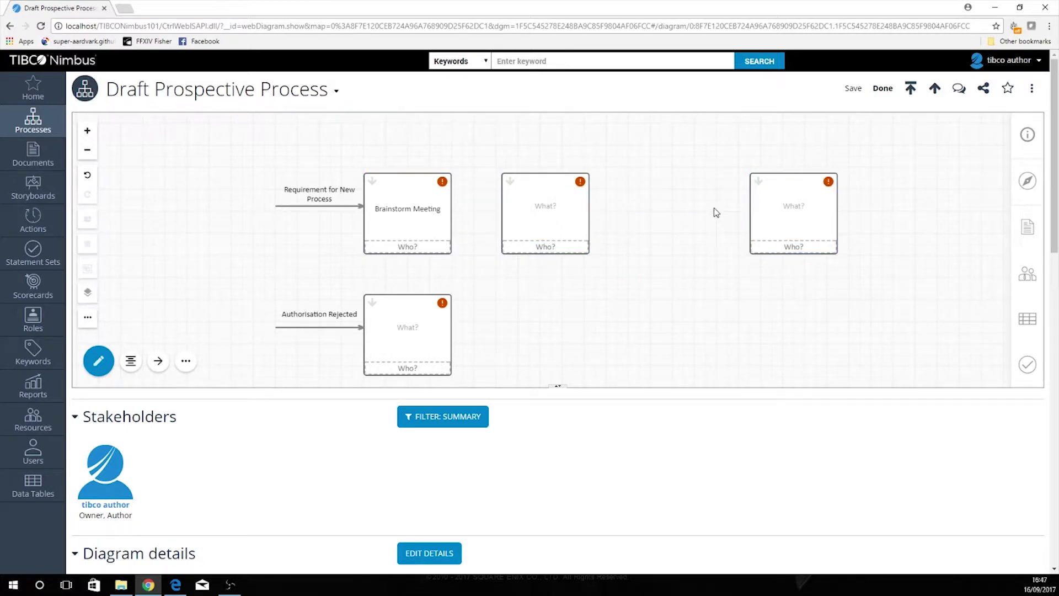
pyautogui.doubleClick(544, 208)
pyautogui.write('Draw Process in Nimbus')
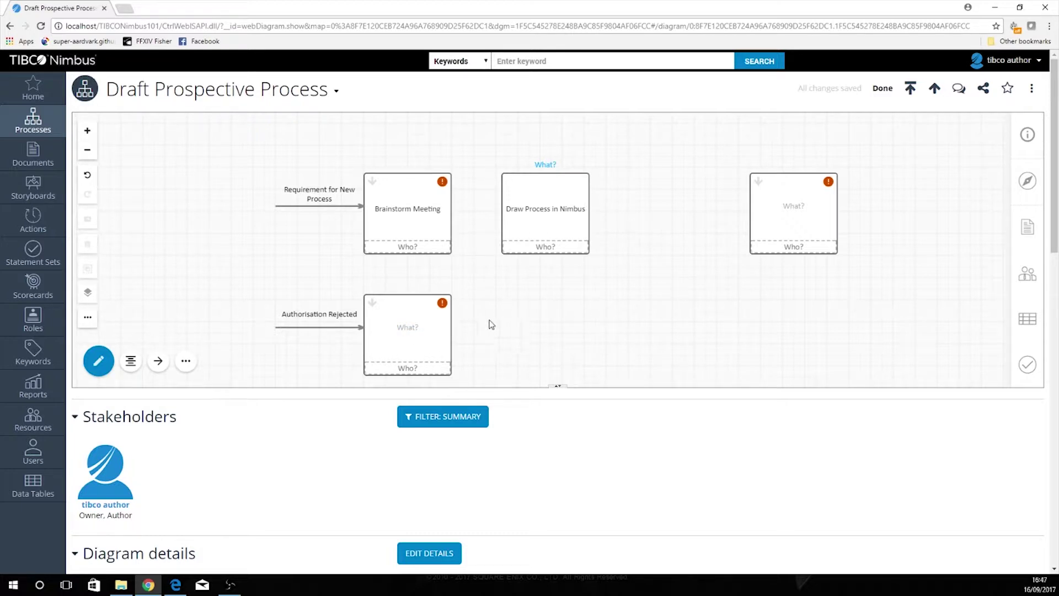
# Delete the empty activity on the Authorisation Rejected line and attach that line vertically to the underside of Draw Process in Nimbus
pyautogui.click(406, 311)
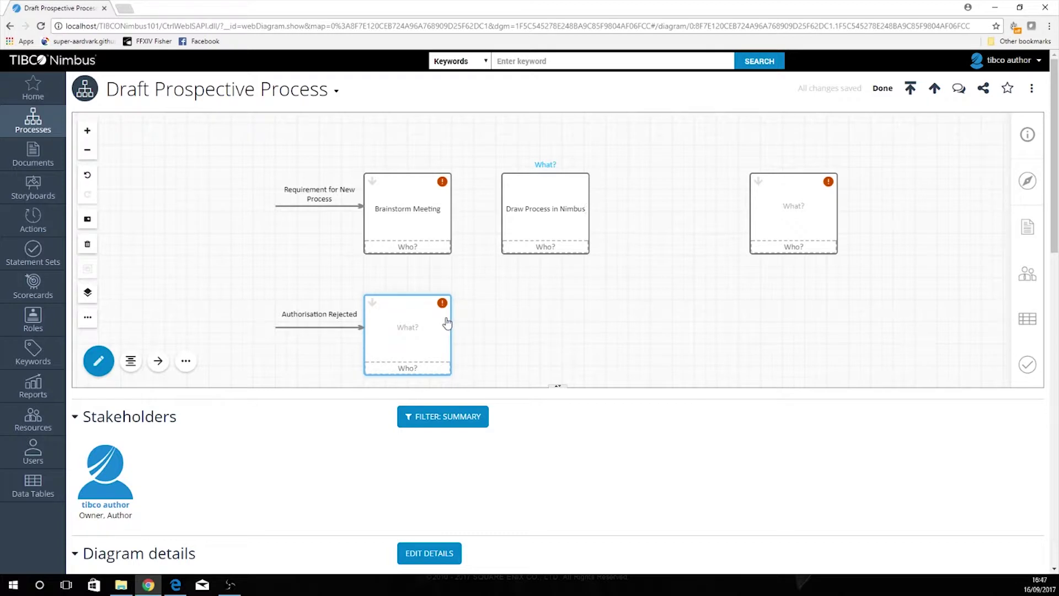
pyautogui.press('Delete')
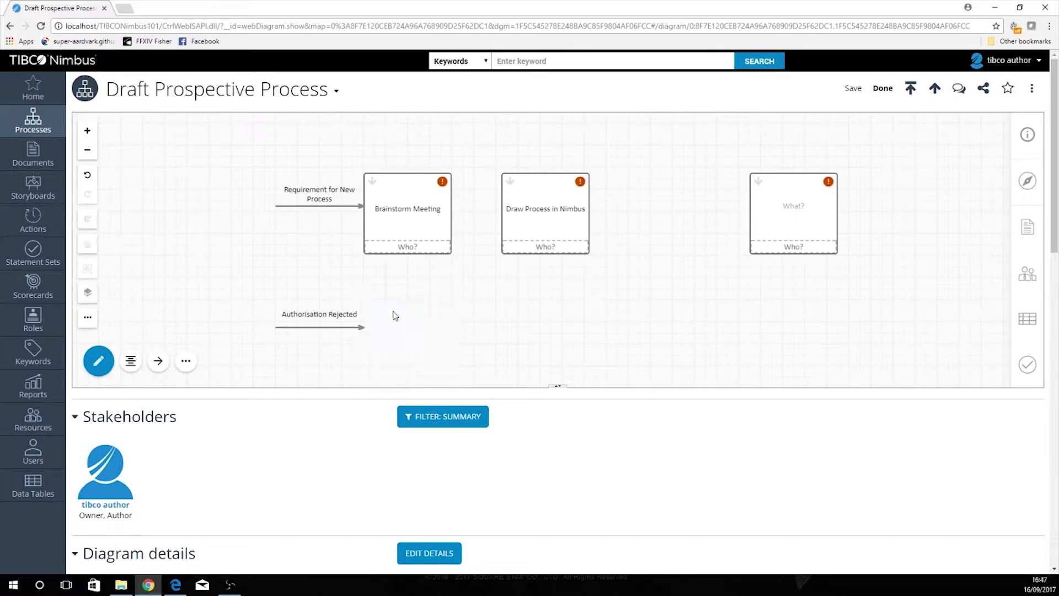
pyautogui.click(332, 335)
pyautogui.moveTo(331, 334)
pyautogui.mouseDown()
pyautogui.moveTo(470, 342)
pyautogui.moveTo(313, 318)
pyautogui.moveTo(350, 330)
pyautogui.moveTo(506, 177)
pyautogui.moveTo(528, 183)
pyautogui.moveTo(524, 243)
pyautogui.mouseUp()
pyautogui.moveTo(262, 230)
pyautogui.mouseDown()
pyautogui.moveTo(265, 243)
pyautogui.moveTo(487, 321)
pyautogui.moveTo(492, 309)
pyautogui.mouseUp()
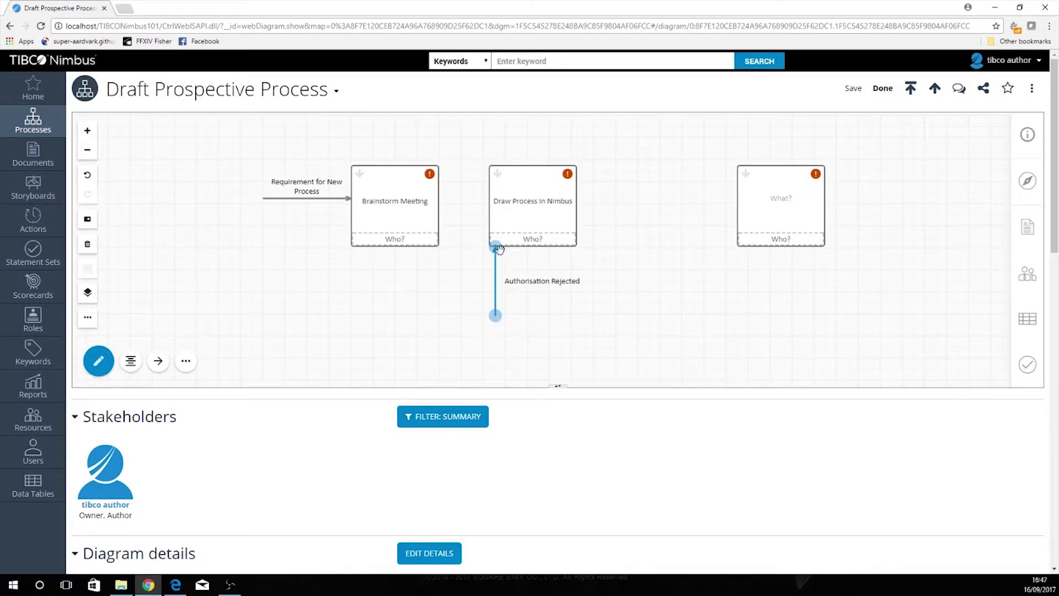
pyautogui.moveTo(516, 258)
pyautogui.mouseDown()
pyautogui.moveTo(475, 246)
pyautogui.moveTo(468, 270)
pyautogui.moveTo(499, 253)
pyautogui.mouseUp()
pyautogui.click(530, 356)
pyautogui.click(507, 285)
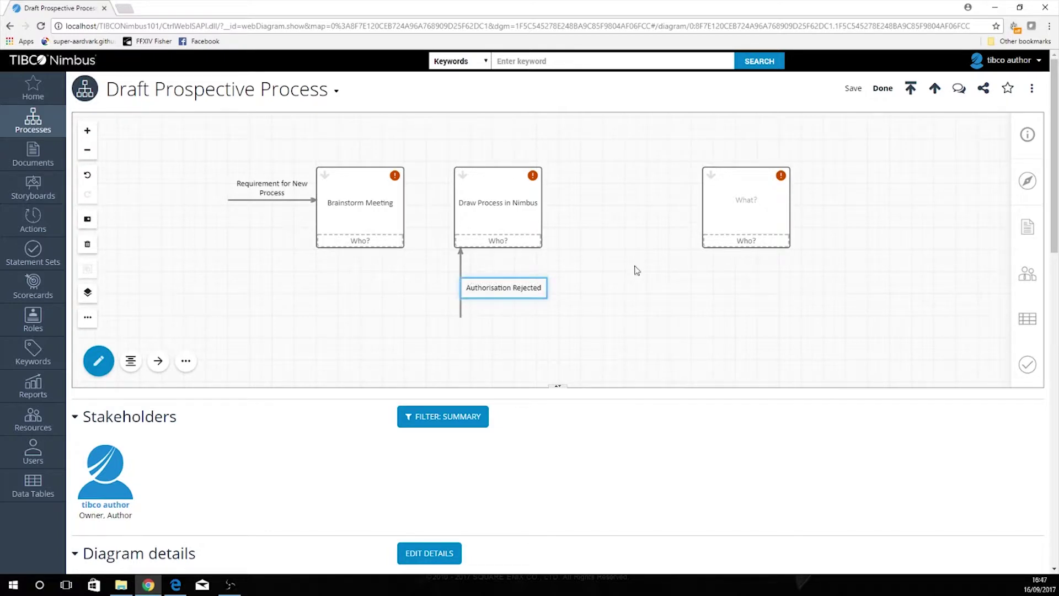
# Insert an activity named "Brand and Style Process" between Draw Process in Nimbus and the last empty activity
pyautogui.click(130, 362)
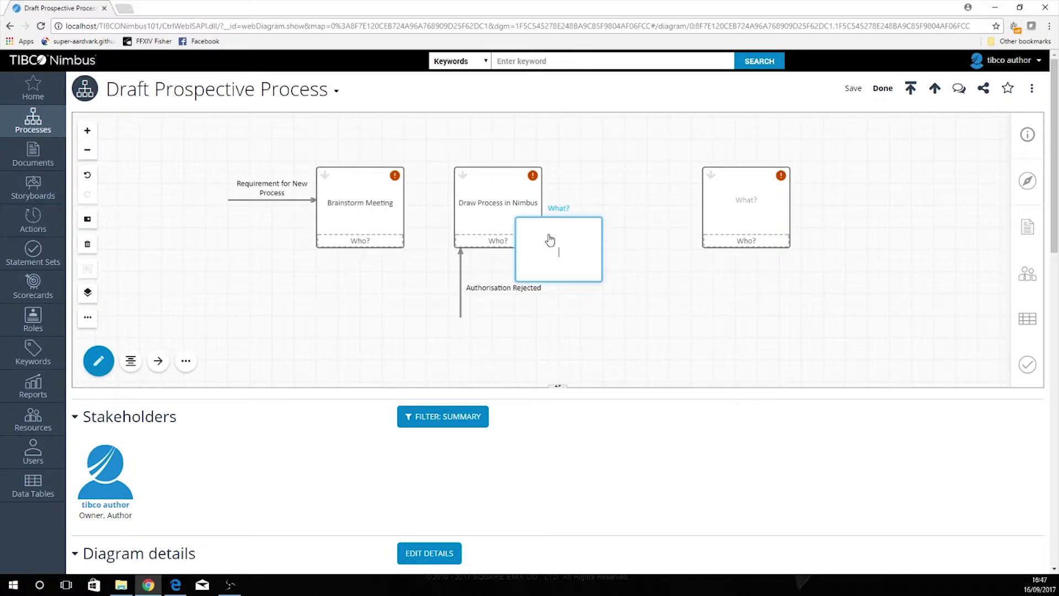
pyautogui.moveTo(583, 227)
pyautogui.mouseDown()
pyautogui.moveTo(619, 187)
pyautogui.moveTo(654, 177)
pyautogui.mouseUp()
pyautogui.moveTo(745, 173); pyautogui.dragTo(761, 174)
pyautogui.doubleClick(640, 200)
pyautogui.write('Brand and Sty')
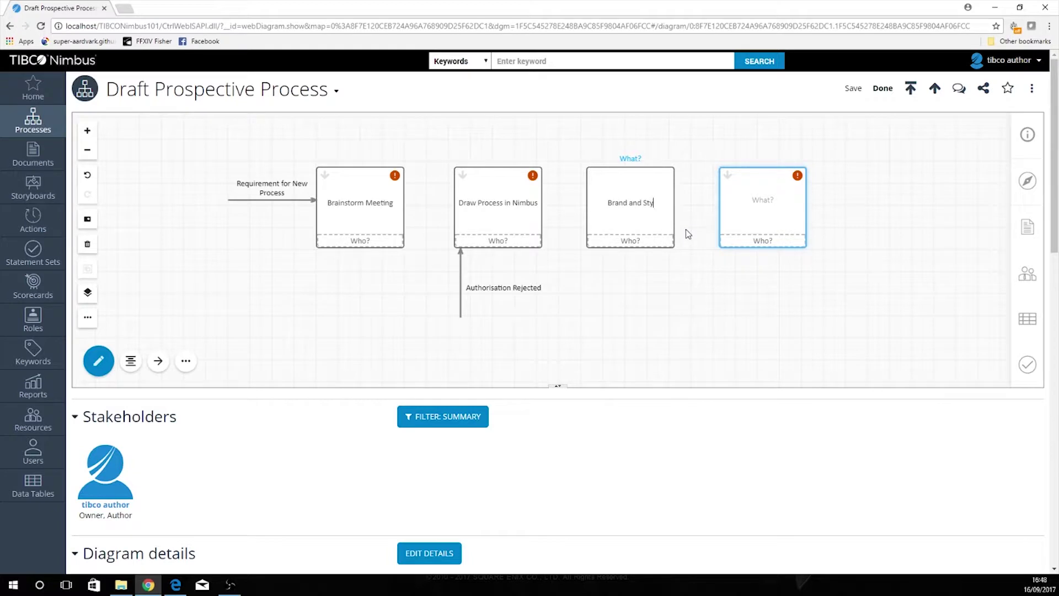
pyautogui.write('le Process')
# Name the last empty activity "Assign Roles and Resources"
pyautogui.click(759, 200)
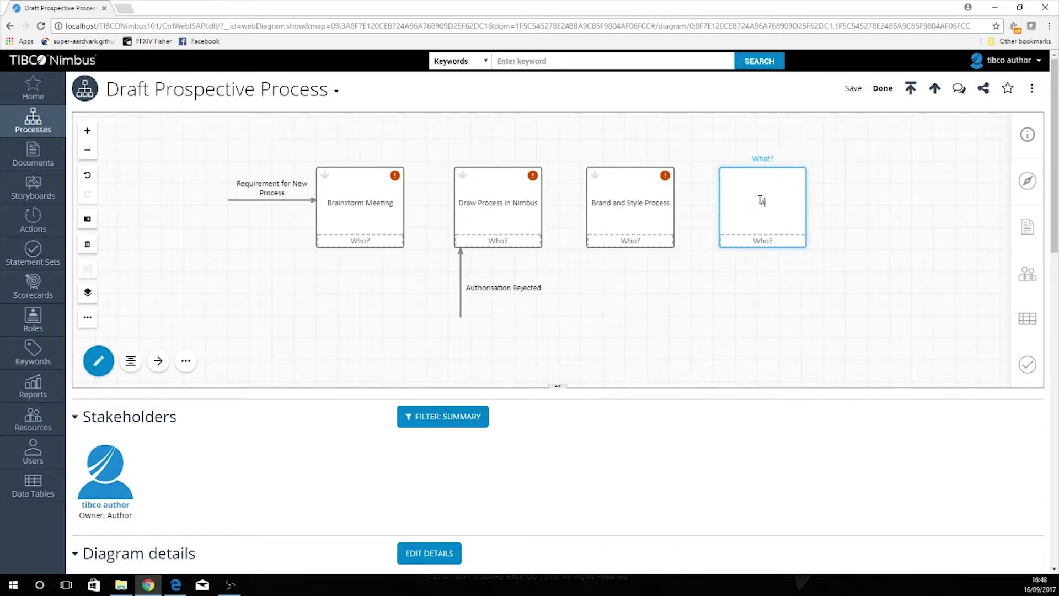
pyautogui.write('Assign Roles and Resources')
pyautogui.click(769, 319)
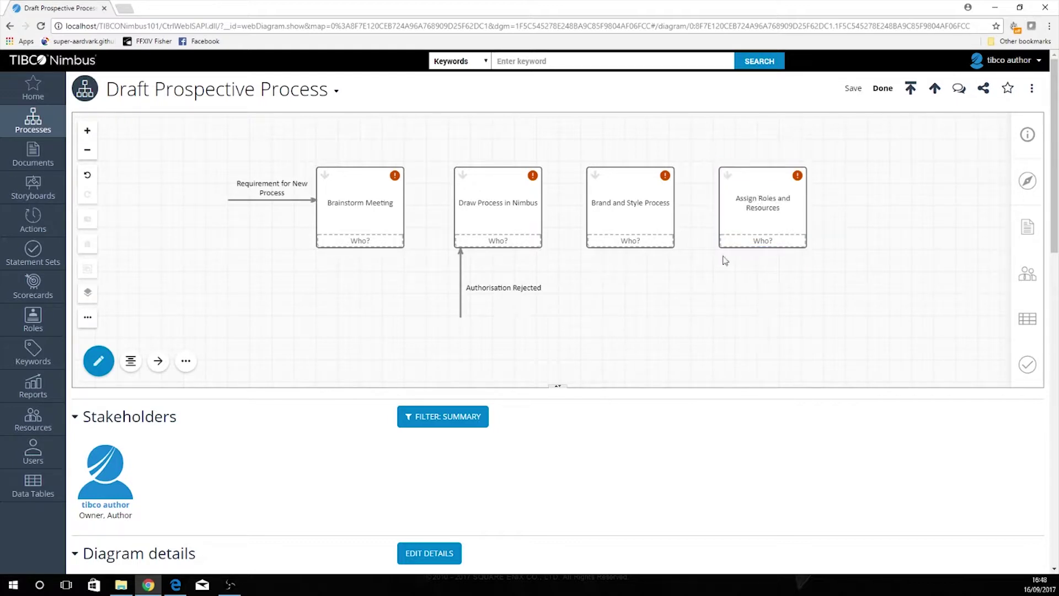
# Draw flow lines linking the four activities plus an output line, and label the first link "Draft Concept Complete"
pyautogui.click(159, 361)
pyautogui.moveTo(386, 209); pyautogui.dragTo(462, 203)
pyautogui.moveTo(539, 203); pyautogui.dragTo(866, 204)
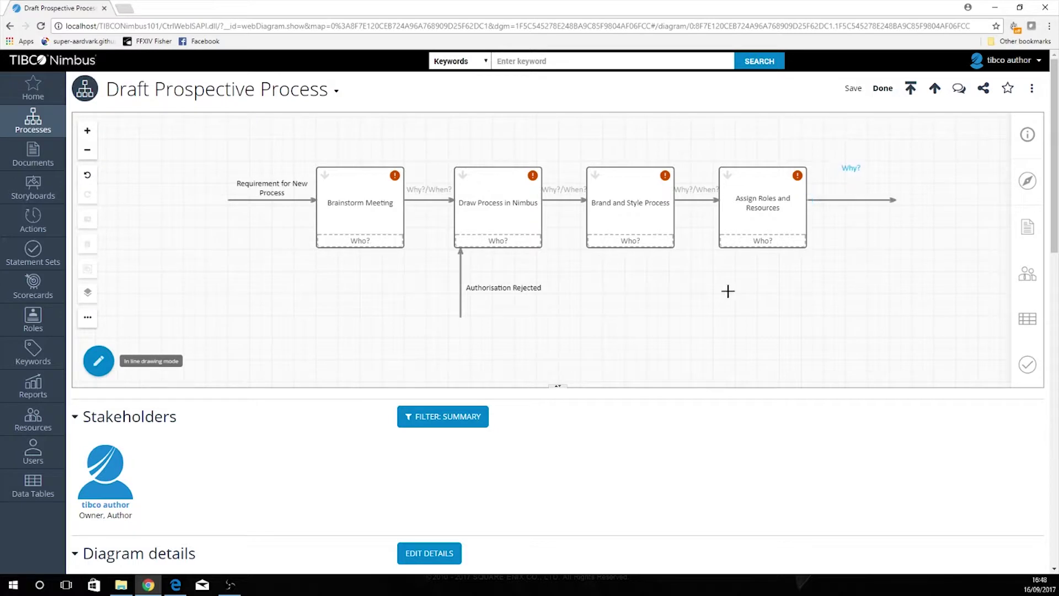
pyautogui.click(433, 188)
pyautogui.write('Draft Concept Complete')
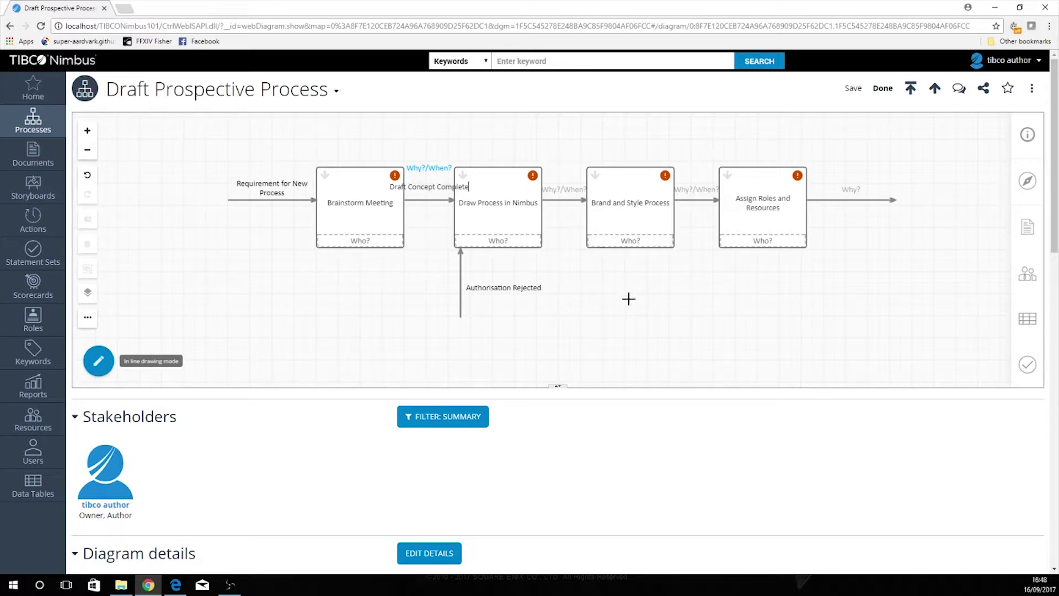
pyautogui.moveTo(625, 299); pyautogui.dragTo(538, 299)
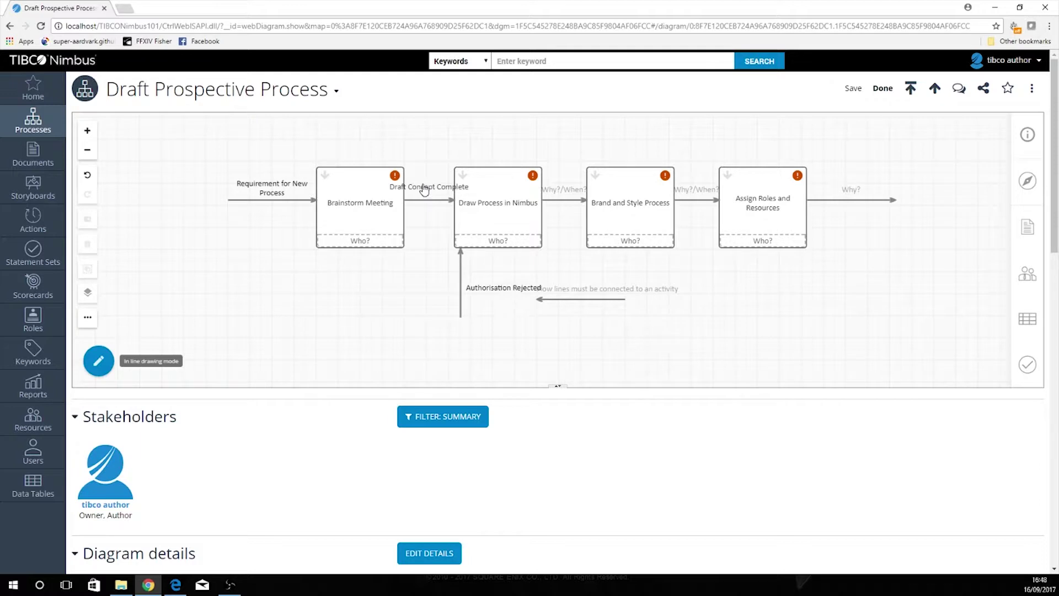
pyautogui.moveTo(423, 184); pyautogui.dragTo(512, 183)
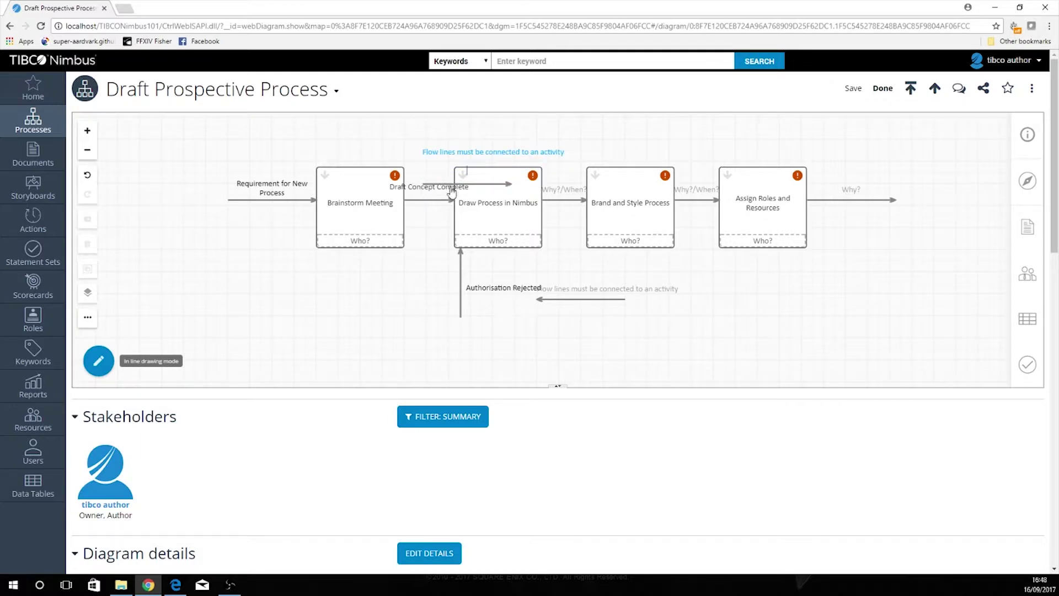
pyautogui.rightClick(451, 183)
pyautogui.click(447, 187)
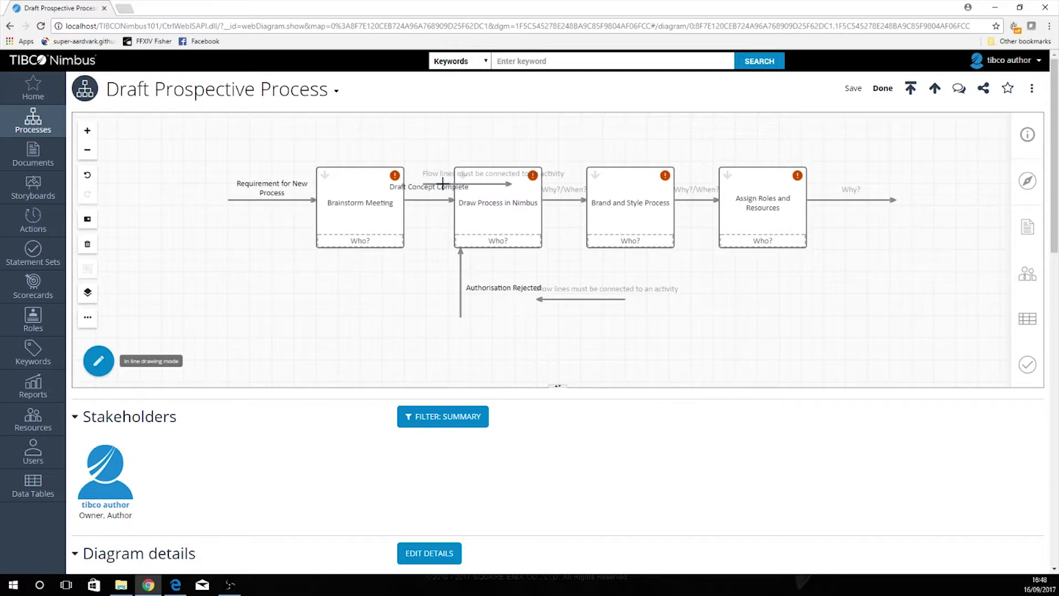
pyautogui.click(443, 184)
pyautogui.press('Delete')
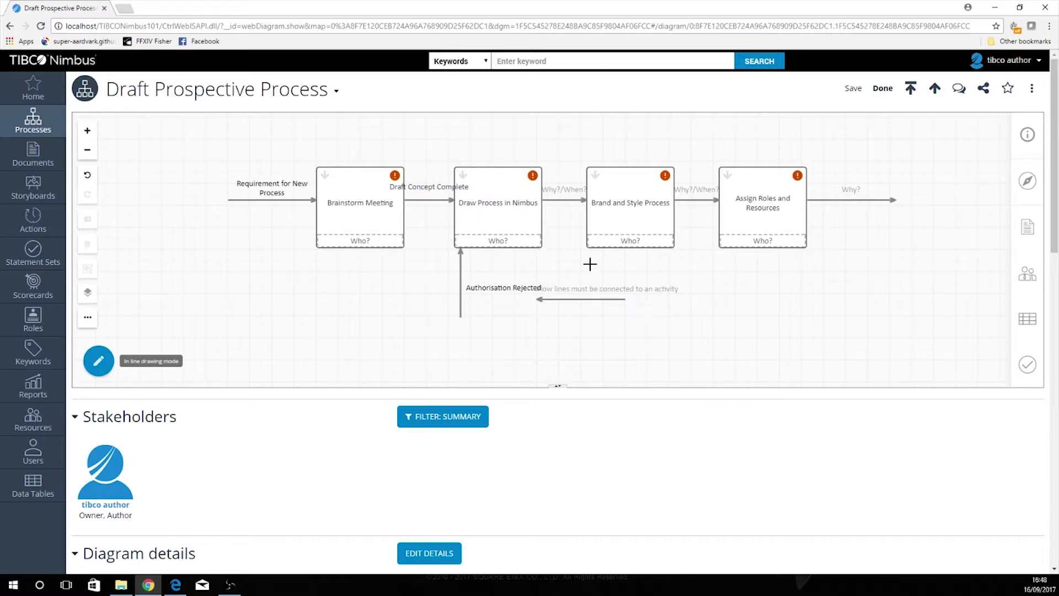
pyautogui.rightClick(728, 297)
pyautogui.click(598, 299)
pyautogui.click(592, 299)
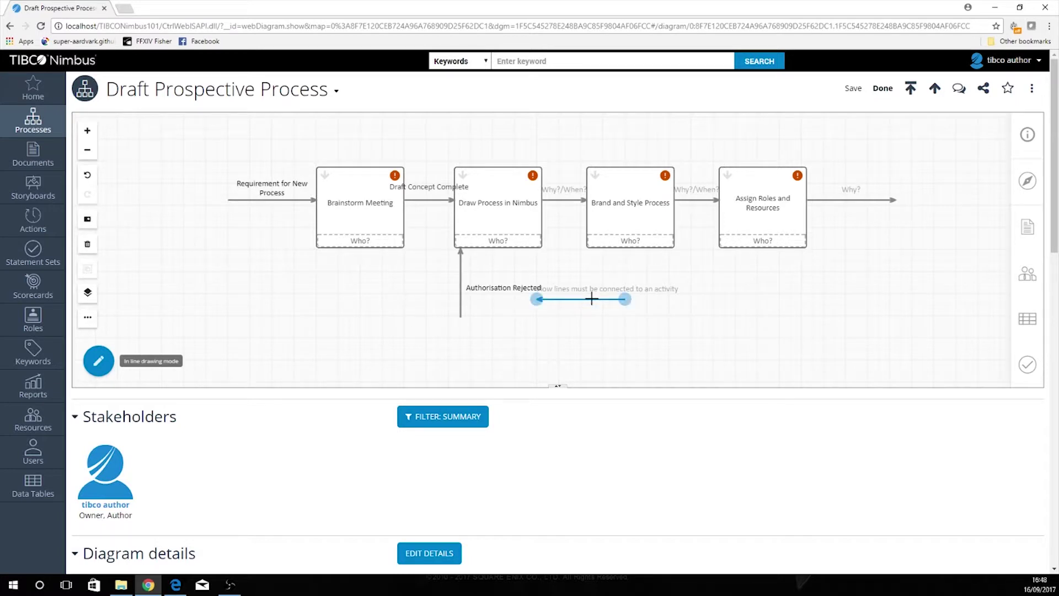
pyautogui.press('Delete')
pyautogui.rightClick(662, 291)
pyautogui.click(361, 188)
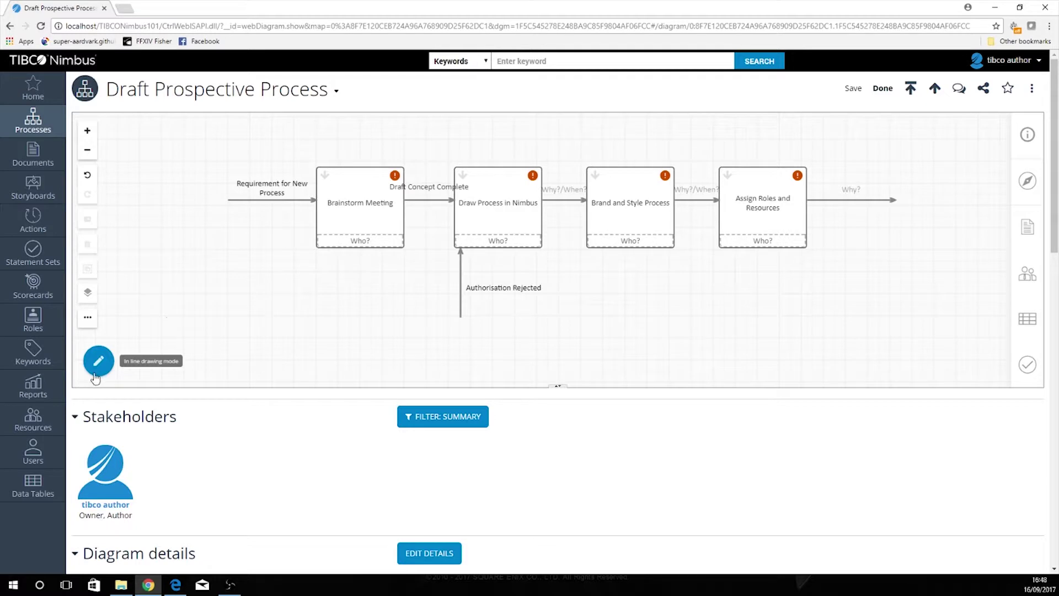
# Leave line drawing mode and spread the four activities evenly along one row, leaving room for the flow line labels
pyautogui.press('Escape')
pyautogui.moveTo(358, 190); pyautogui.dragTo(303, 207)
pyautogui.moveTo(502, 180); pyautogui.dragTo(507, 202)
pyautogui.moveTo(655, 198); pyautogui.dragTo(682, 204)
pyautogui.moveTo(508, 197); pyautogui.dragTo(494, 198)
pyautogui.moveTo(689, 209); pyautogui.dragTo(690, 205)
pyautogui.moveTo(775, 185); pyautogui.dragTo(875, 205)
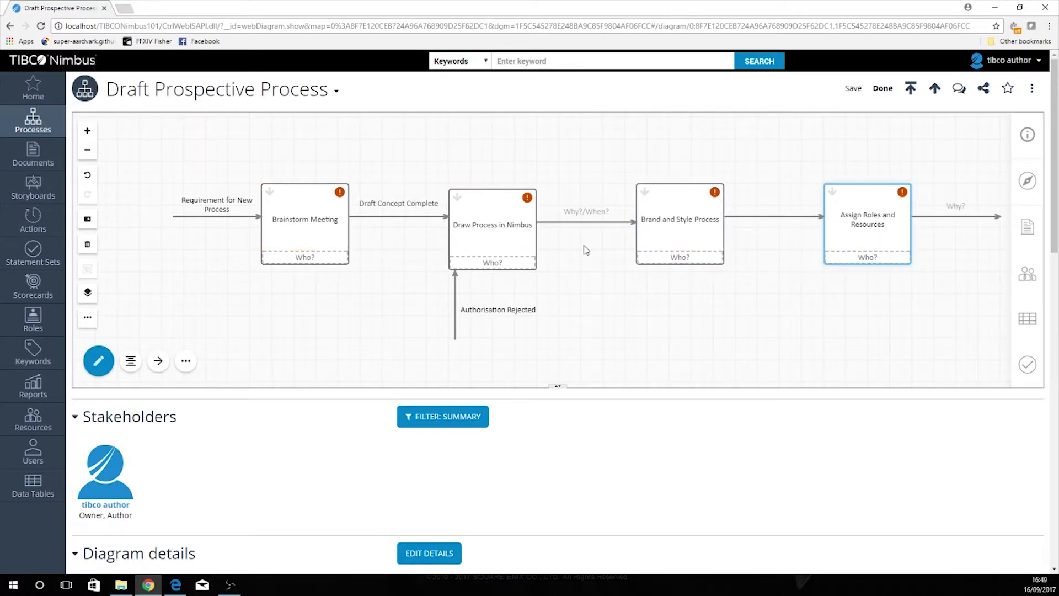
pyautogui.moveTo(503, 199); pyautogui.dragTo(502, 194)
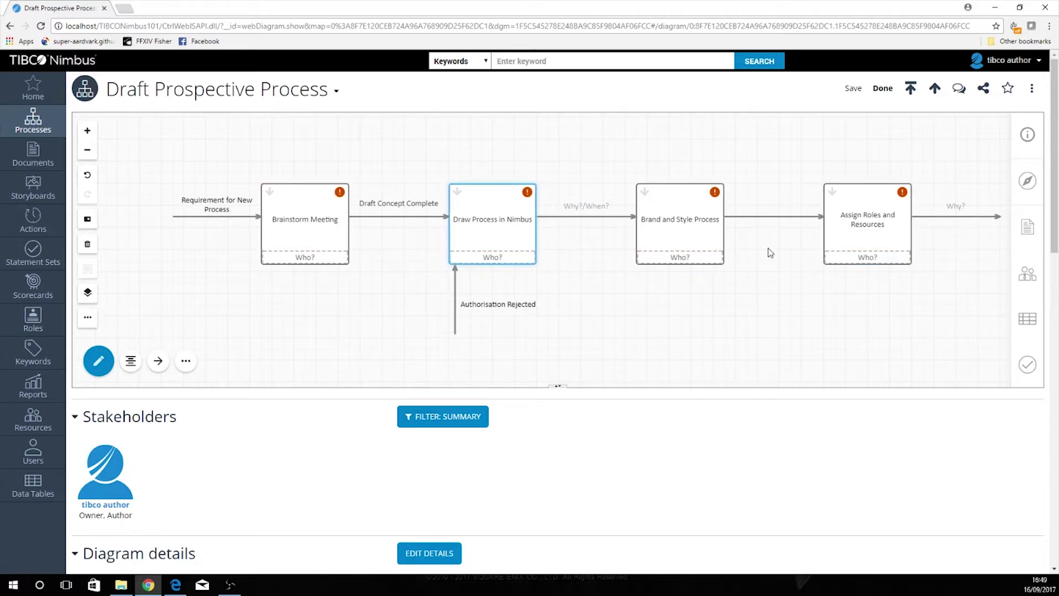
# Label the flow line from Draw Process in Nimbus to Brand and Style Process "Basic Process Complete"
pyautogui.click(587, 206)
pyautogui.write('Basic Pro')
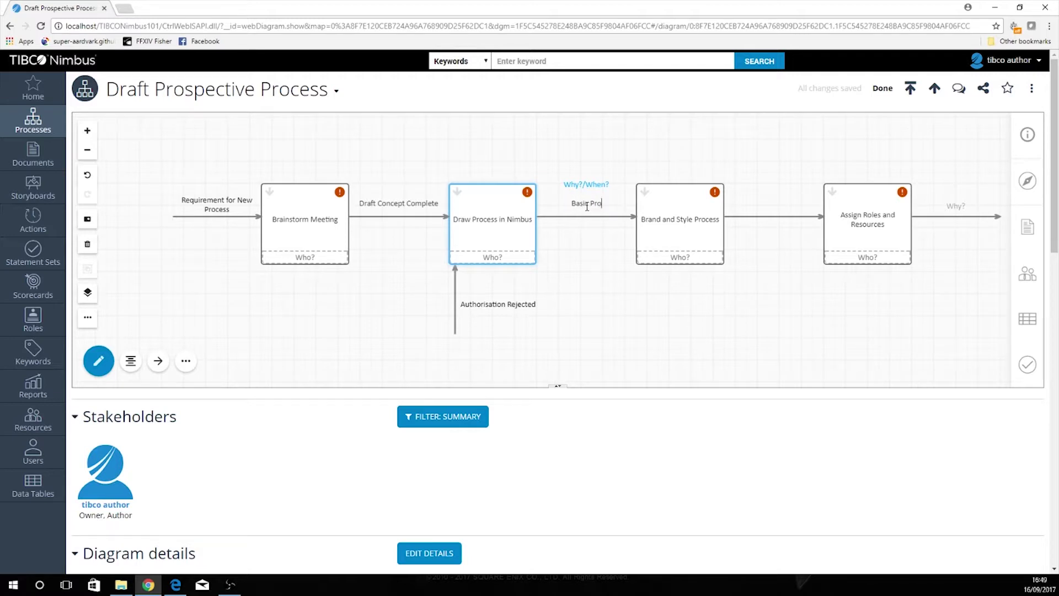
pyautogui.write('cess Complete')
# Replace the flow line from Brand and Style Process to Assign Roles and Resources with a newly drawn one
pyautogui.click(786, 217)
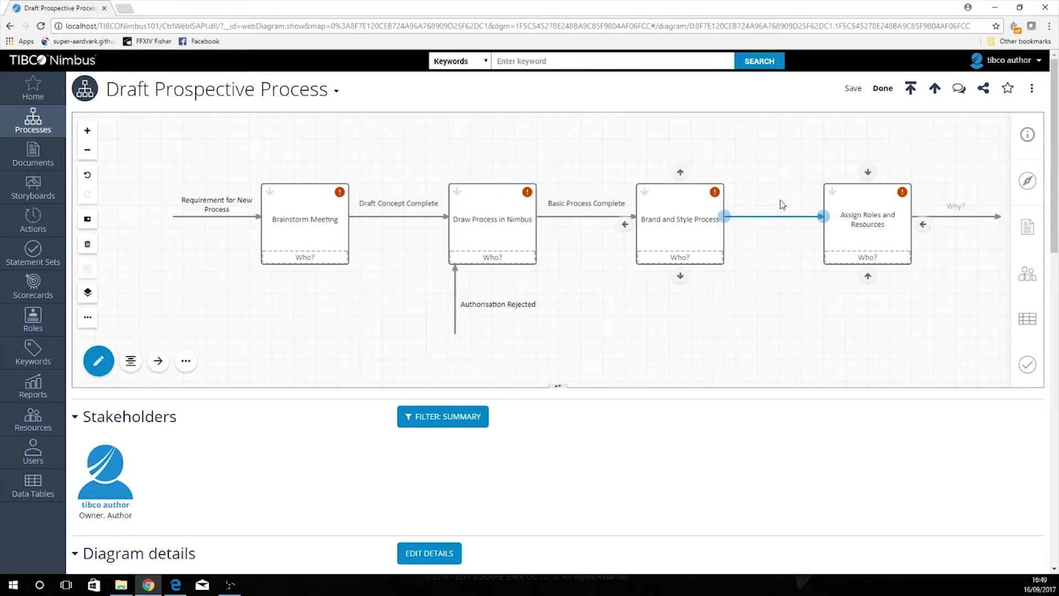
pyautogui.click(780, 204)
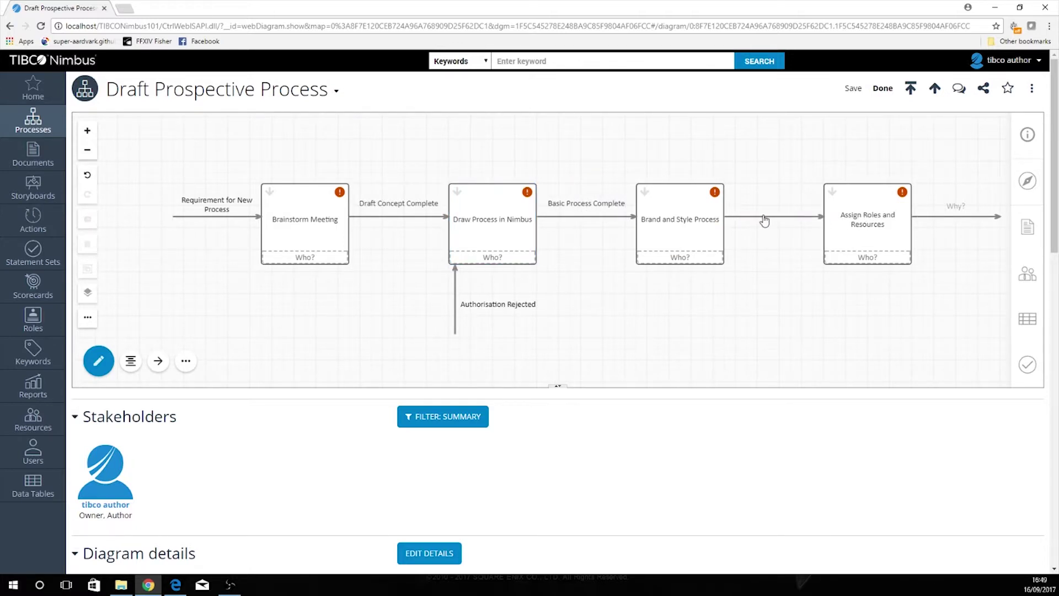
pyautogui.click(764, 219)
pyautogui.press('Delete')
pyautogui.click(158, 361)
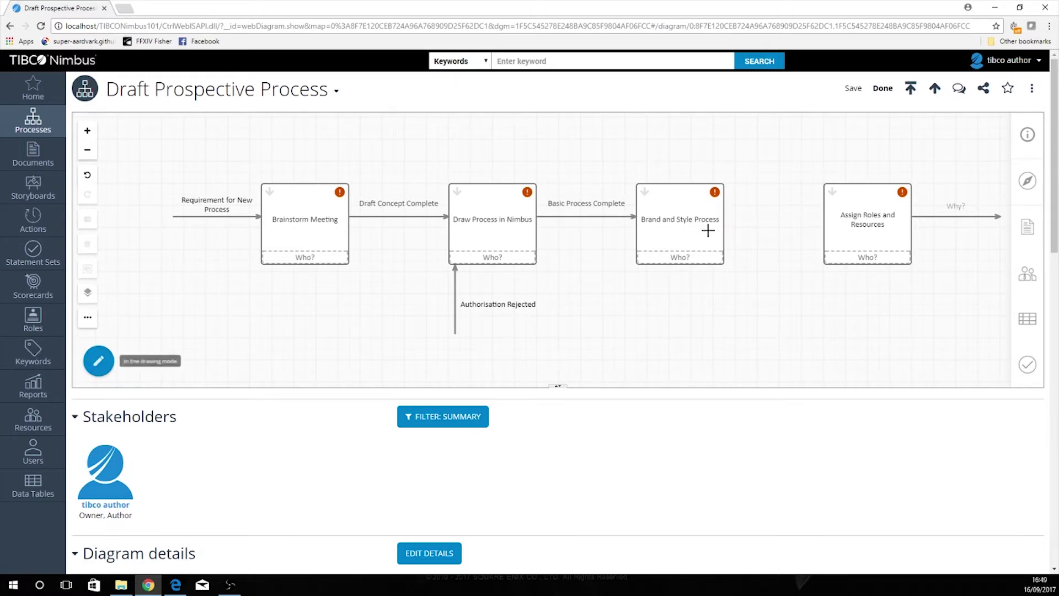
pyautogui.moveTo(720, 219); pyautogui.dragTo(830, 220)
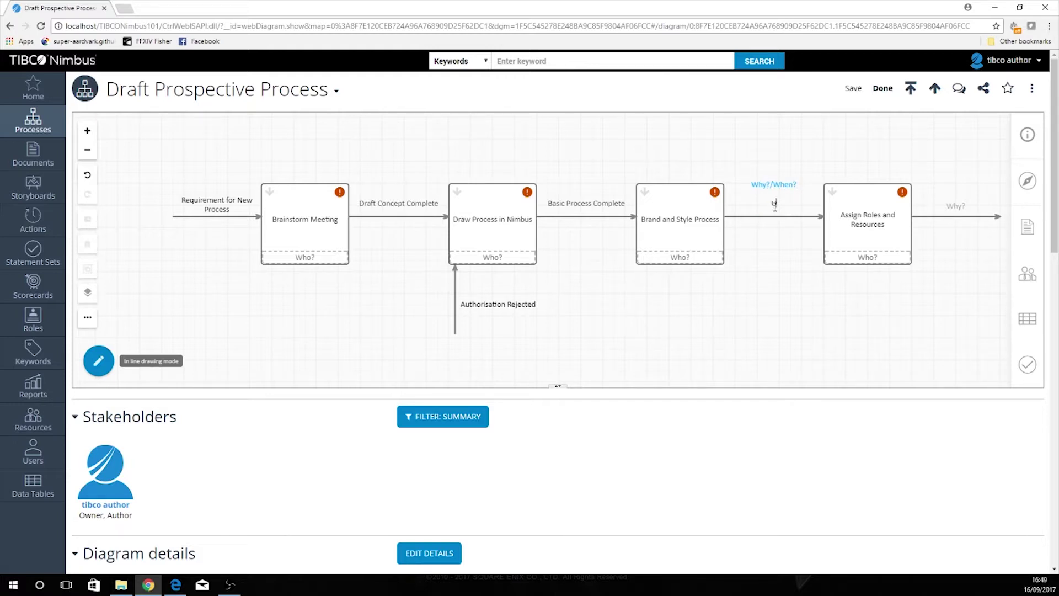
pyautogui.write('Users and')
pyautogui.press('BackSpace')
pyautogui.press('BackSpace')
pyautogui.press('BackSpace')
pyautogui.press('BackSpace')
pyautogui.press('BackSpace')
pyautogui.press('BackSpace')
pyautogui.press('BackSpace')
pyautogui.press('BackSpace')
pyautogui.rightClick(753, 317)
pyautogui.click(676, 205)
pyautogui.rightClick(813, 343)
# Move Brand and Style Process out of the row and place Assign Roles and Resources in the third position
pyautogui.click(683, 199)
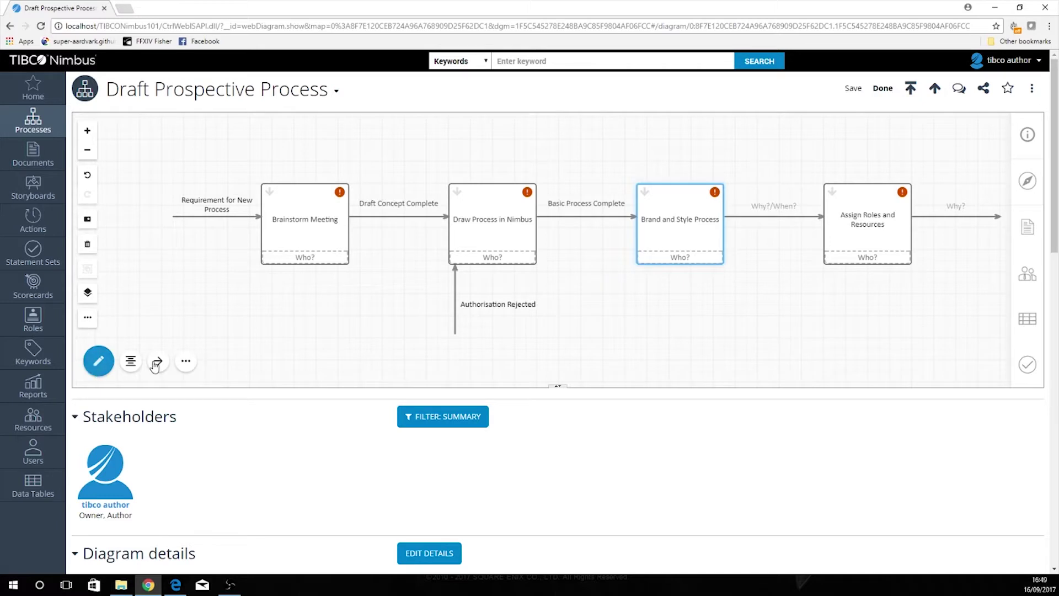
pyautogui.moveTo(683, 197); pyautogui.dragTo(821, 136)
pyautogui.click(879, 198)
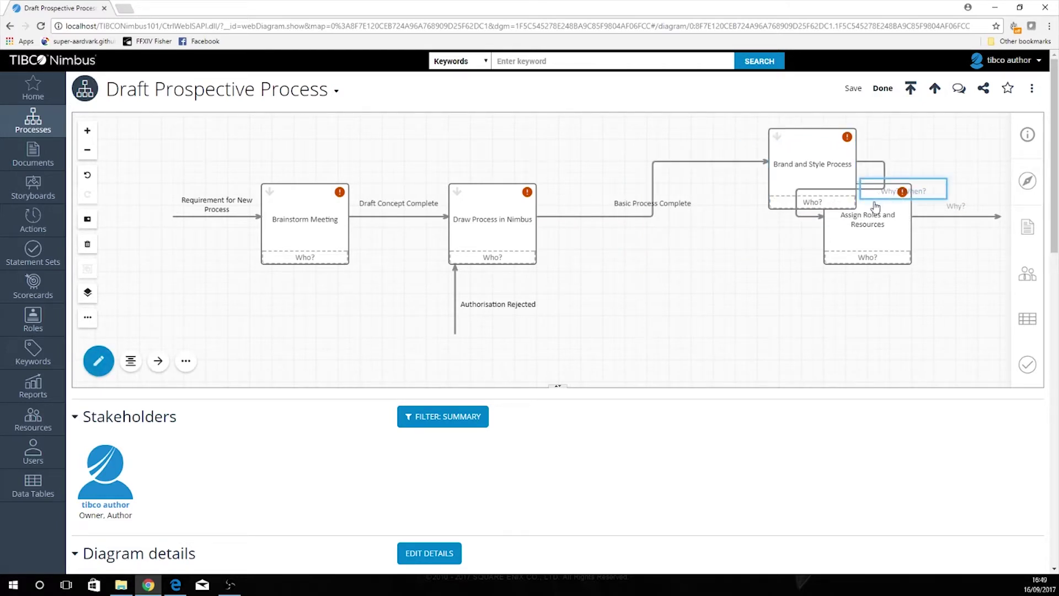
pyautogui.moveTo(873, 204)
pyautogui.mouseDown()
pyautogui.moveTo(670, 207)
pyautogui.moveTo(685, 209)
pyautogui.mouseUp()
# Delete the flow lines attached to the two moved activities and place Brand and Style Process at the end of the row
pyautogui.click(751, 190)
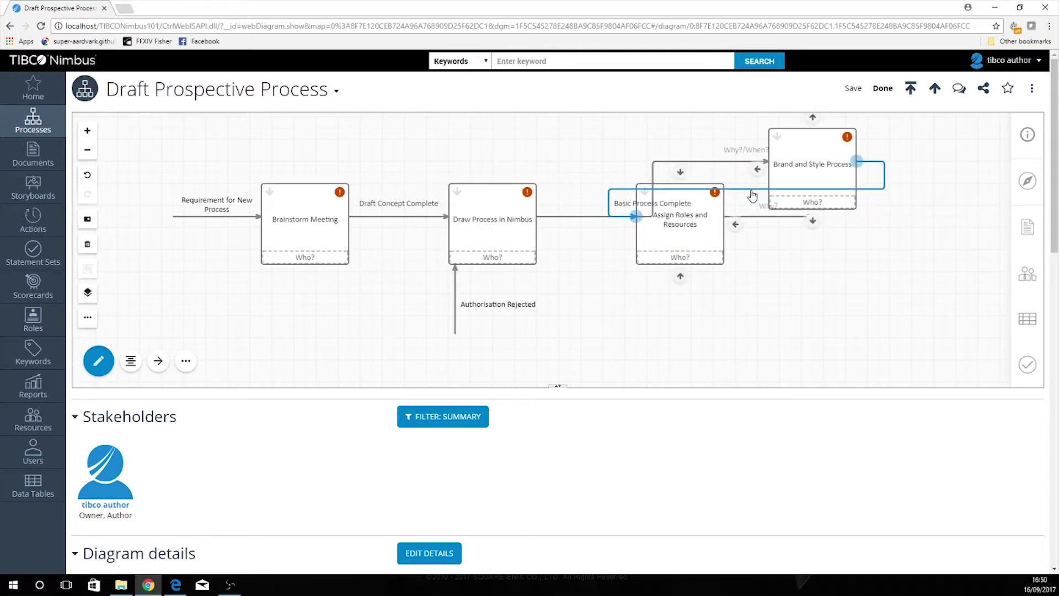
pyautogui.press('Delete')
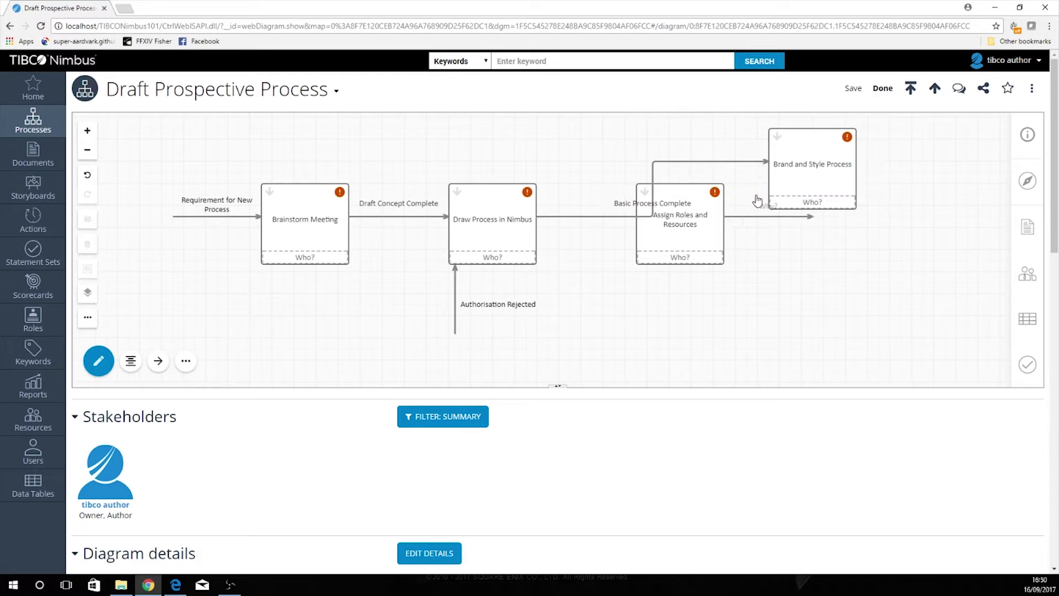
pyautogui.click(740, 163)
pyautogui.press('Delete')
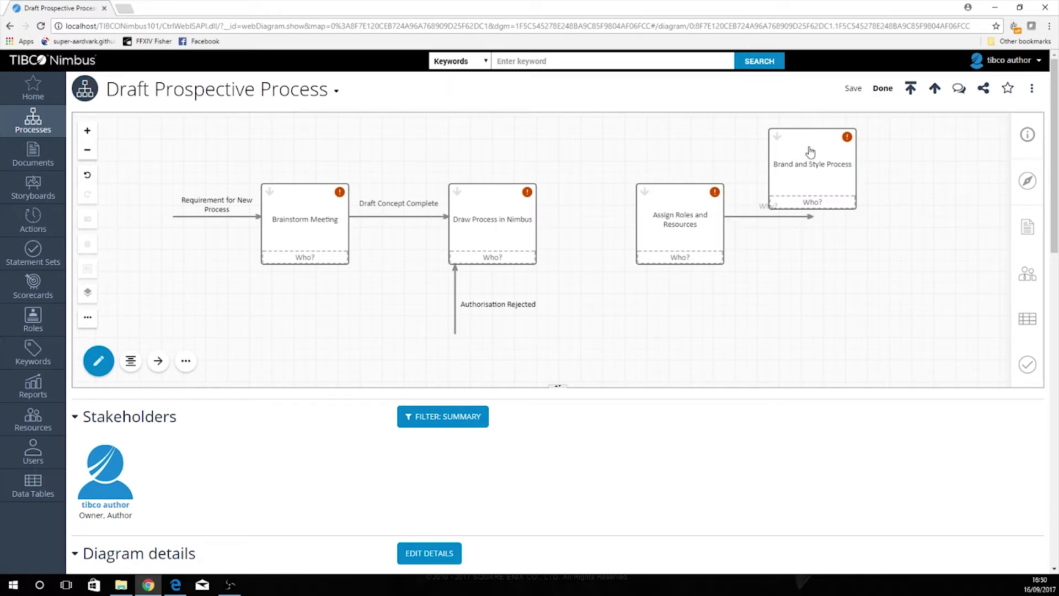
pyautogui.click(754, 217)
pyautogui.press('Delete')
pyautogui.moveTo(818, 149); pyautogui.dragTo(873, 199)
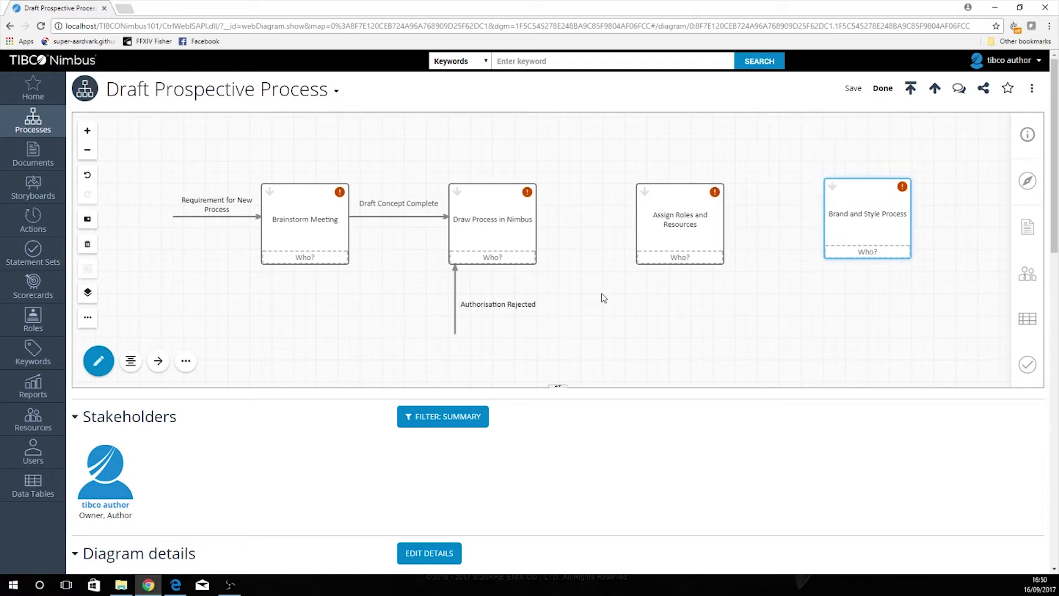
# Draw flow lines from Draw Process in Nimbus to Assign Roles and Resources and from there to Brand and Style Process
pyautogui.click(158, 361)
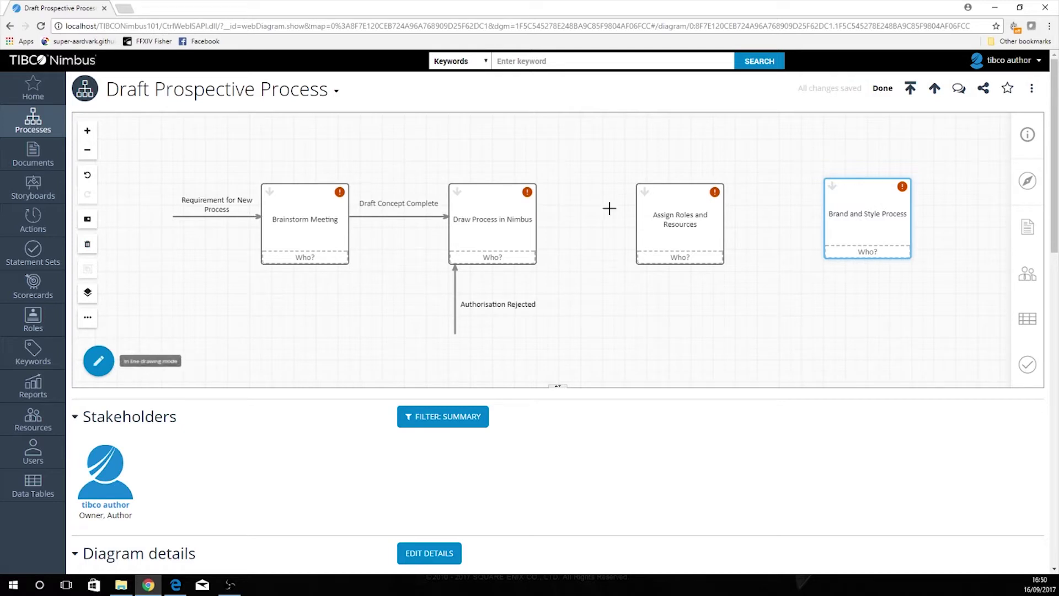
pyautogui.moveTo(533, 220); pyautogui.dragTo(637, 220)
pyautogui.moveTo(723, 220); pyautogui.dragTo(824, 216)
pyautogui.rightClick(798, 159)
pyautogui.click(814, 138)
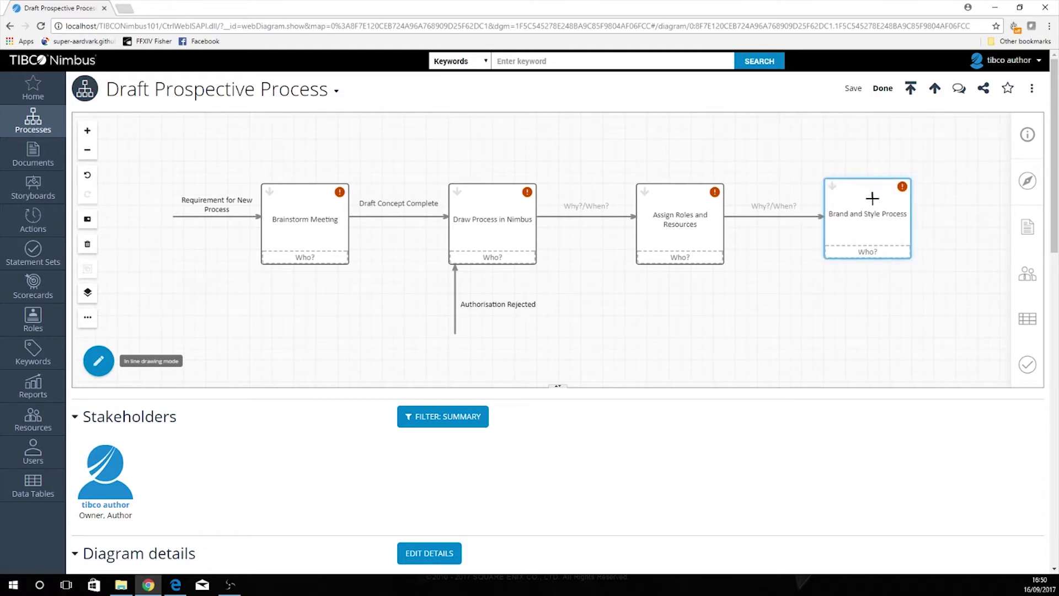
pyautogui.moveTo(872, 181); pyautogui.dragTo(894, 196)
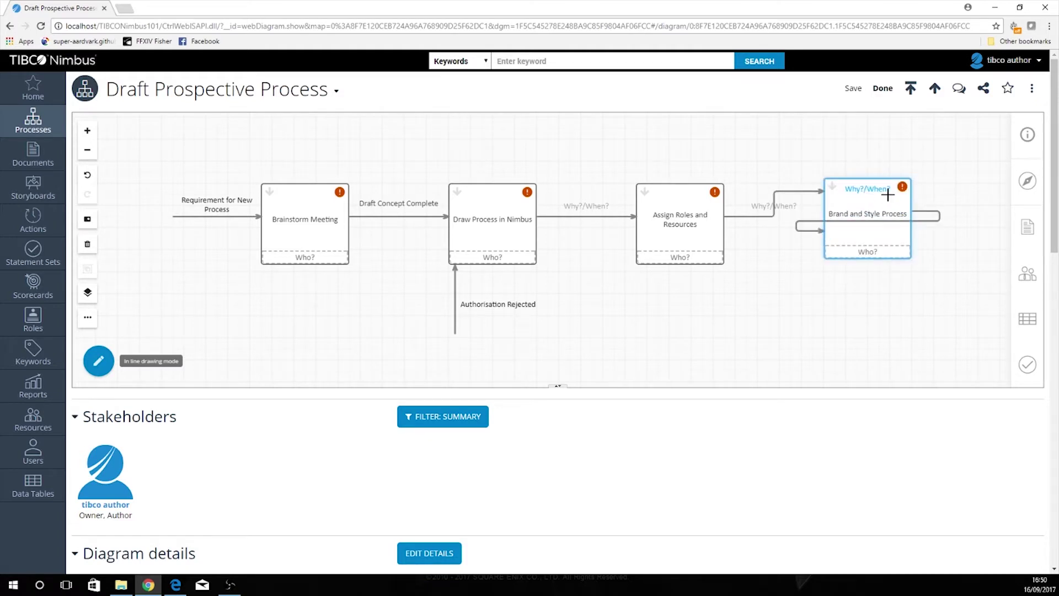
pyautogui.rightClick(937, 214)
pyautogui.click(107, 377)
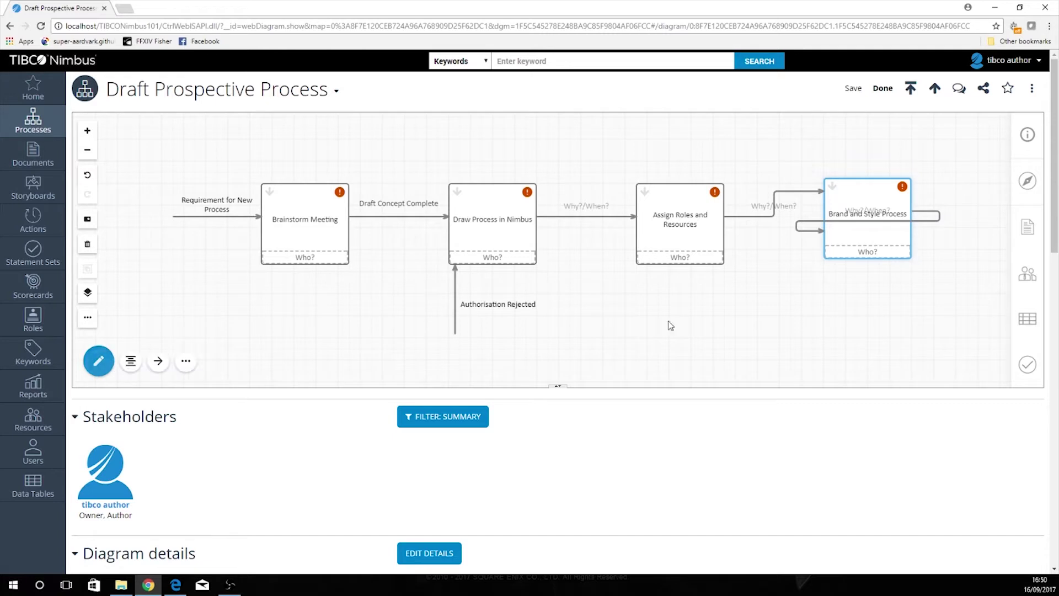
pyautogui.click(931, 222)
pyautogui.press('Delete')
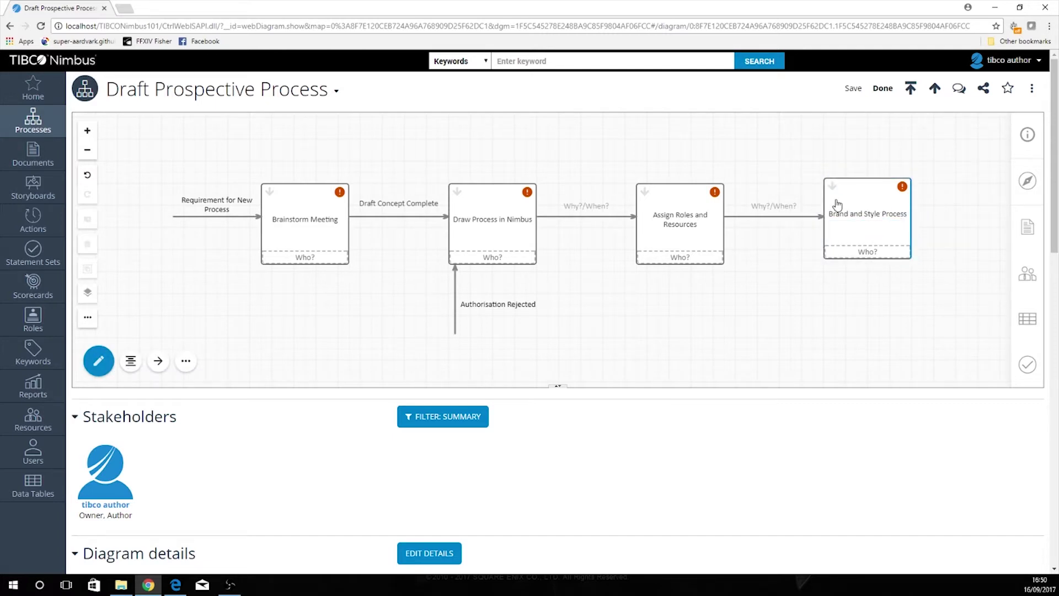
# Label the line into Assign Roles and Resources "Basic Process Complete" and the line into Brand and Style Process "Users and Groups assigned"
pyautogui.doubleClick(595, 204)
pyautogui.write('Basic Process Complete')
pyautogui.click(772, 202)
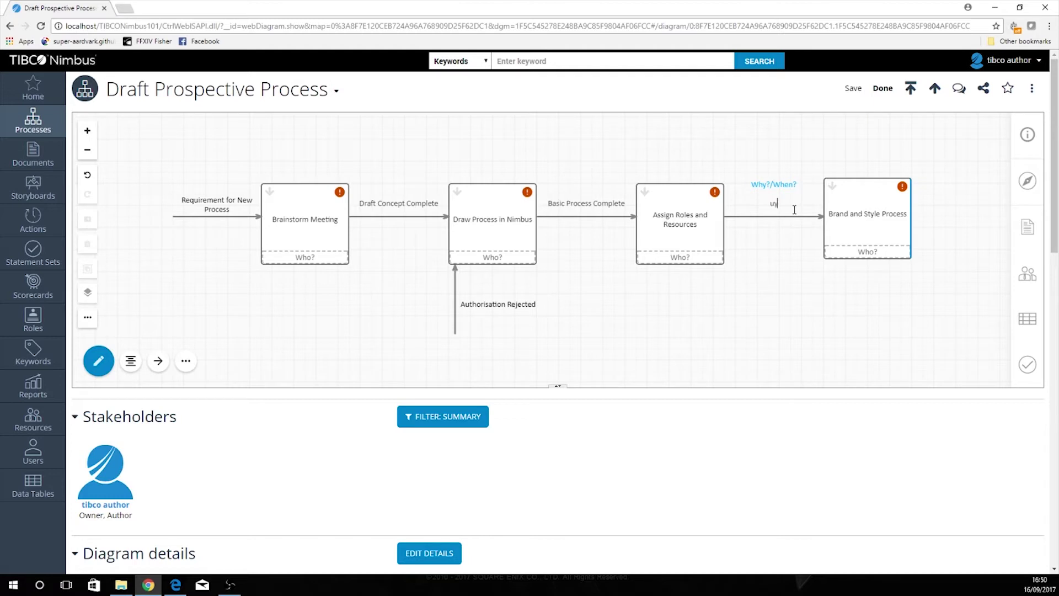
pyautogui.write('Users and Groups assigned')
# Draw an output line from Brand and Style Process, label it "Draft Map Complete", and leave line drawing mode
pyautogui.click(158, 360)
pyautogui.moveTo(929, 221); pyautogui.dragTo(995, 214)
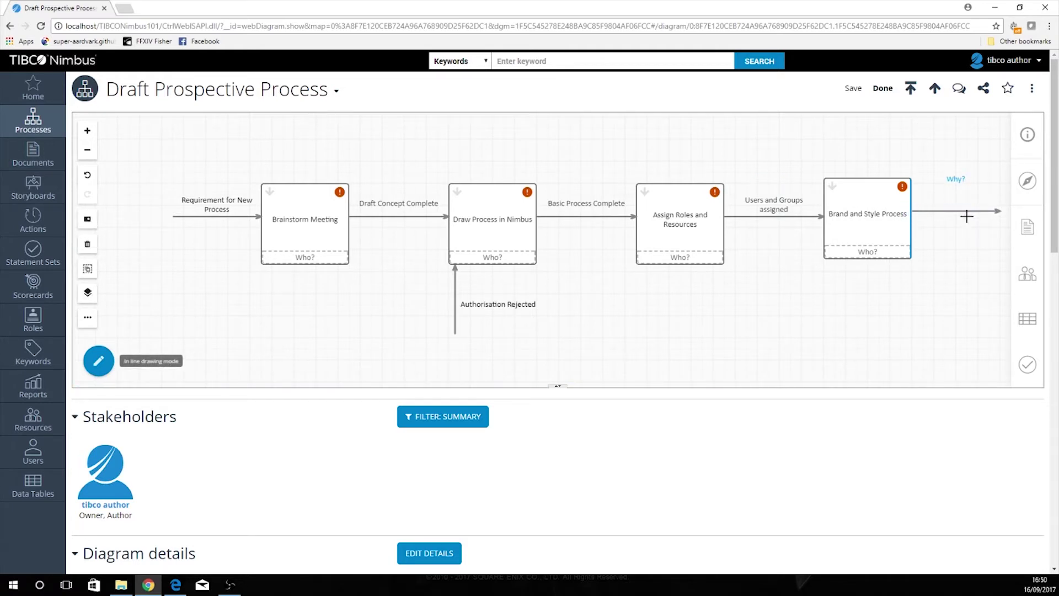
pyautogui.write('Draft Map Complete')
pyautogui.press('Escape')
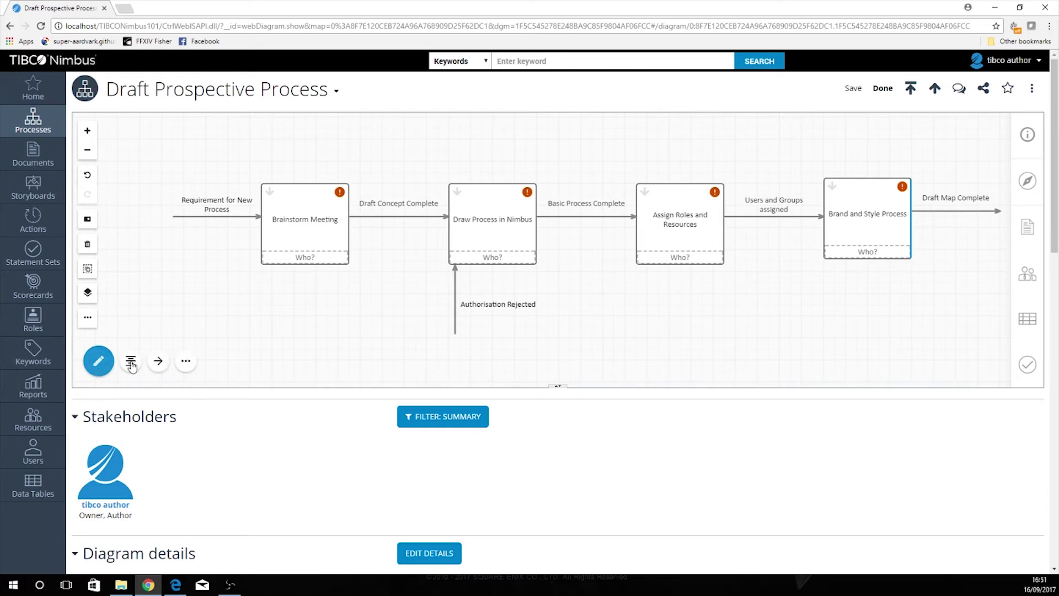
# Save the Draft Prospective Process diagram, finish editing it, and return to the top level diagram
pyautogui.click(852, 89)
pyautogui.click(882, 88)
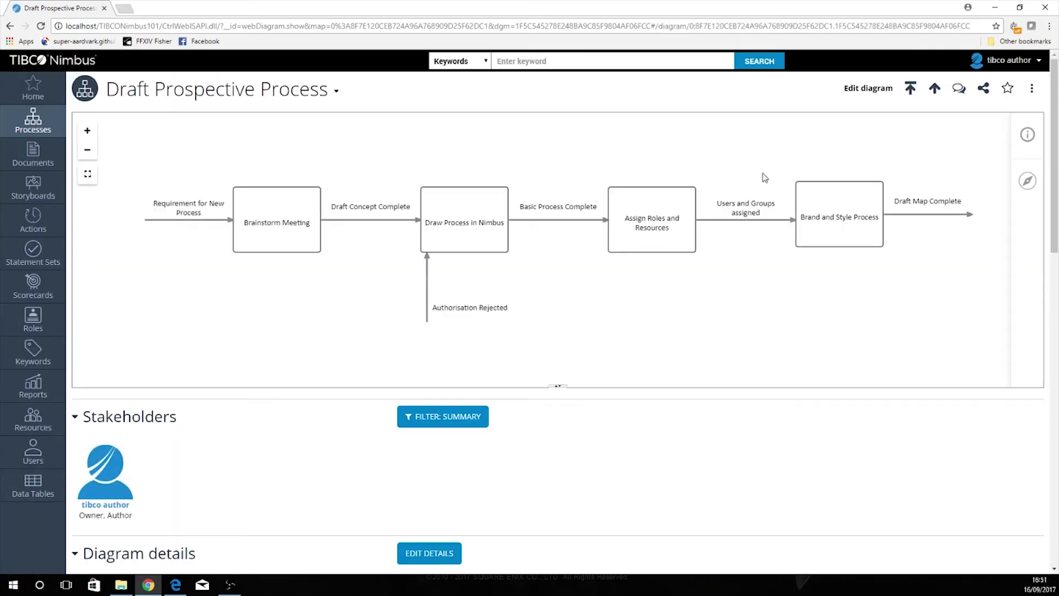
pyautogui.click(910, 90)
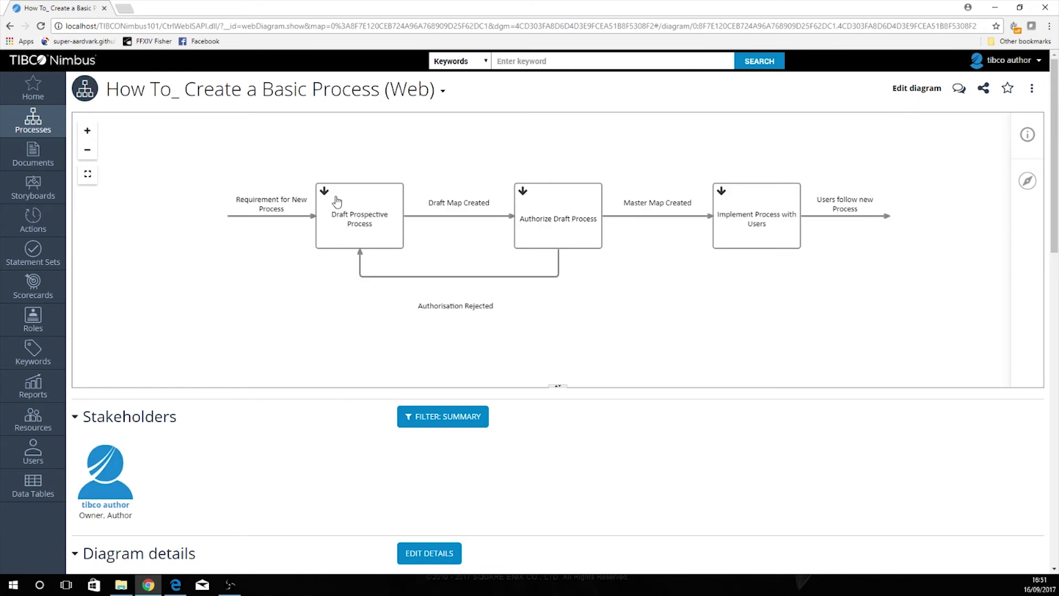
# Drill down into the Authorize Draft Process diagram and start editing it
pyautogui.click(522, 190)
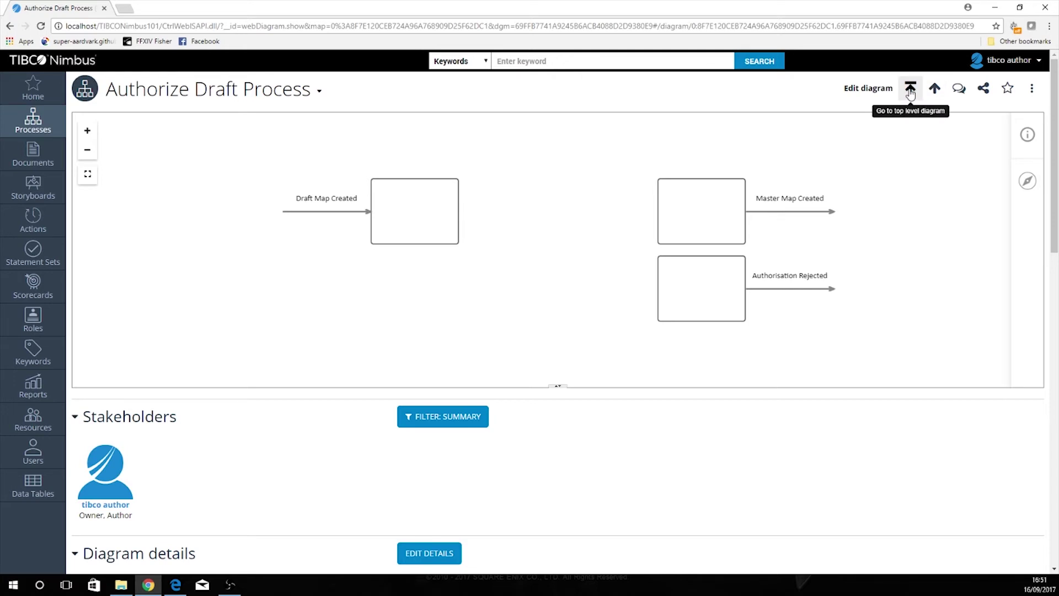
pyautogui.click(866, 92)
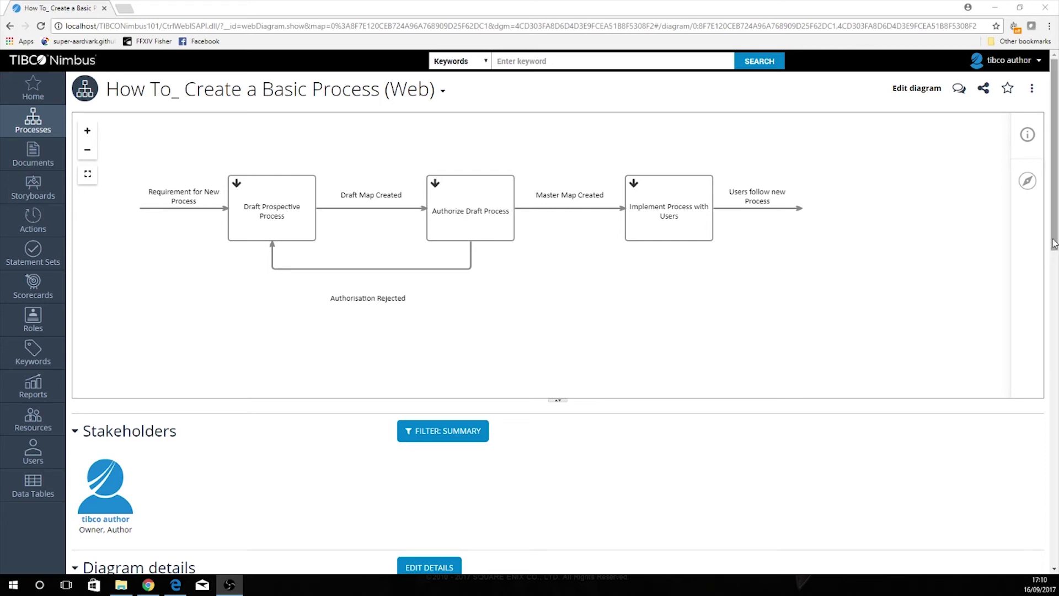
# Browse the map hierarchy in the Diagram explorer, examining the levels under Draft Prospective Process and Implement Process with Users
pyautogui.click(1025, 184)
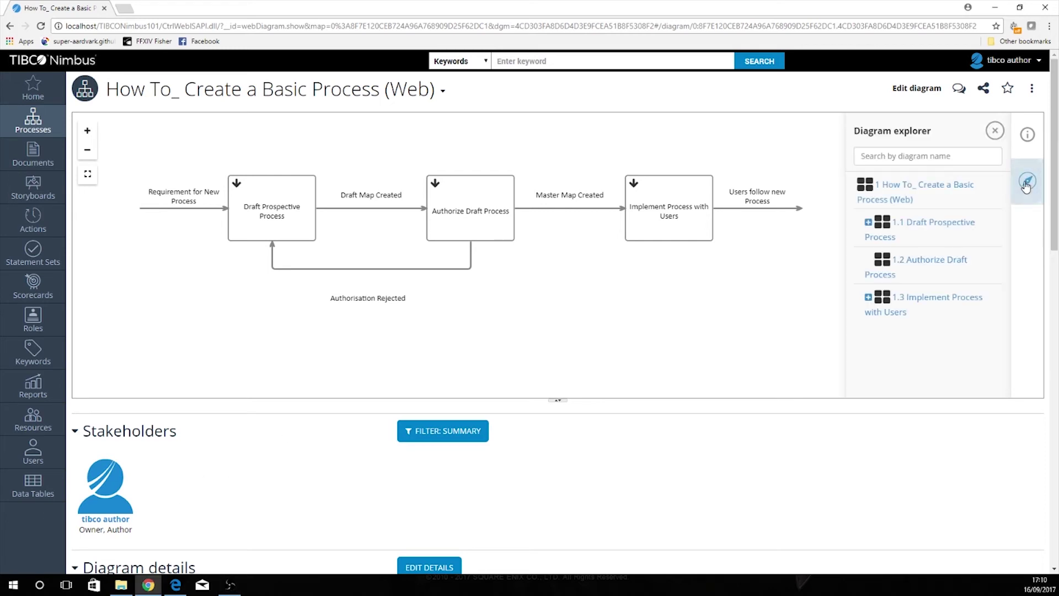
pyautogui.click(875, 236)
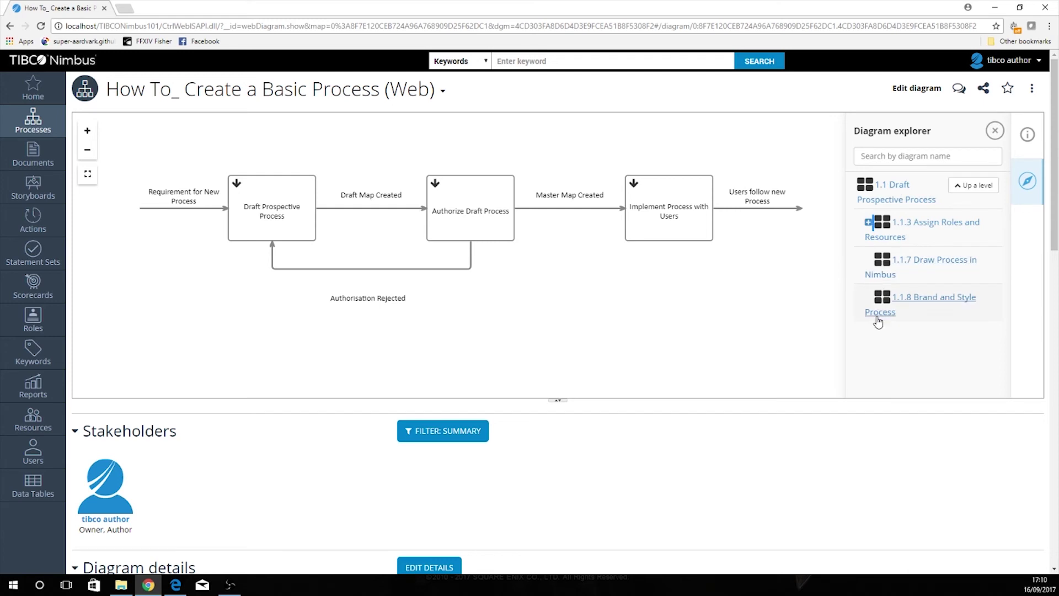
pyautogui.click(870, 224)
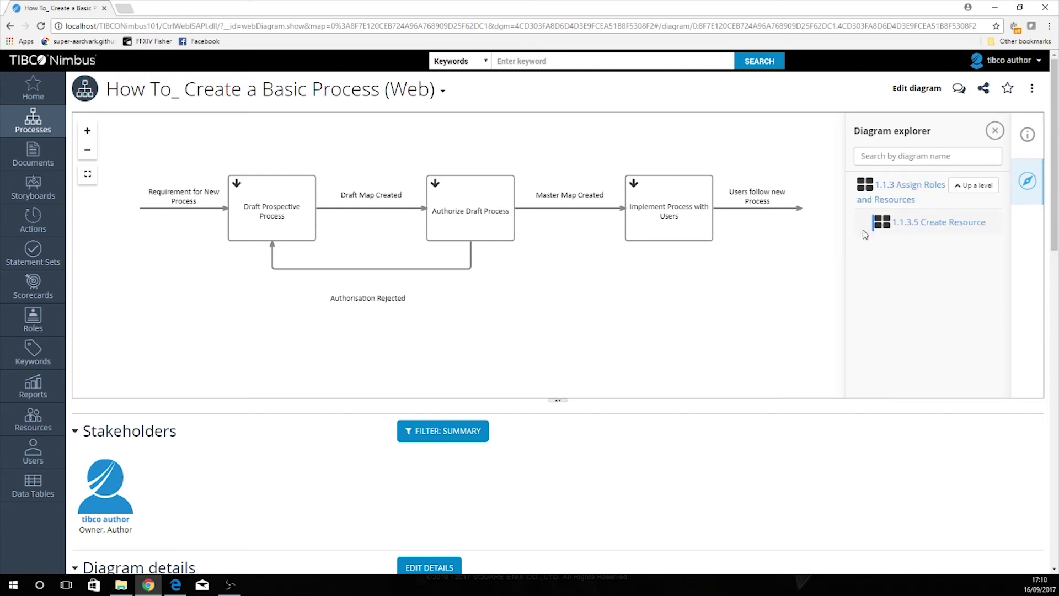
pyautogui.click(963, 195)
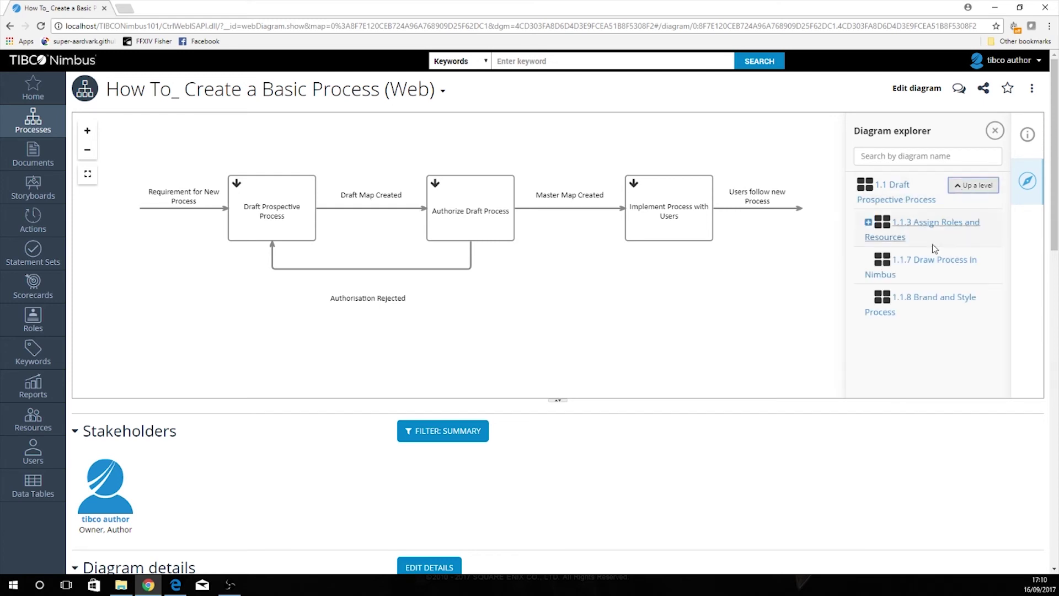
pyautogui.click(977, 186)
pyautogui.click(870, 305)
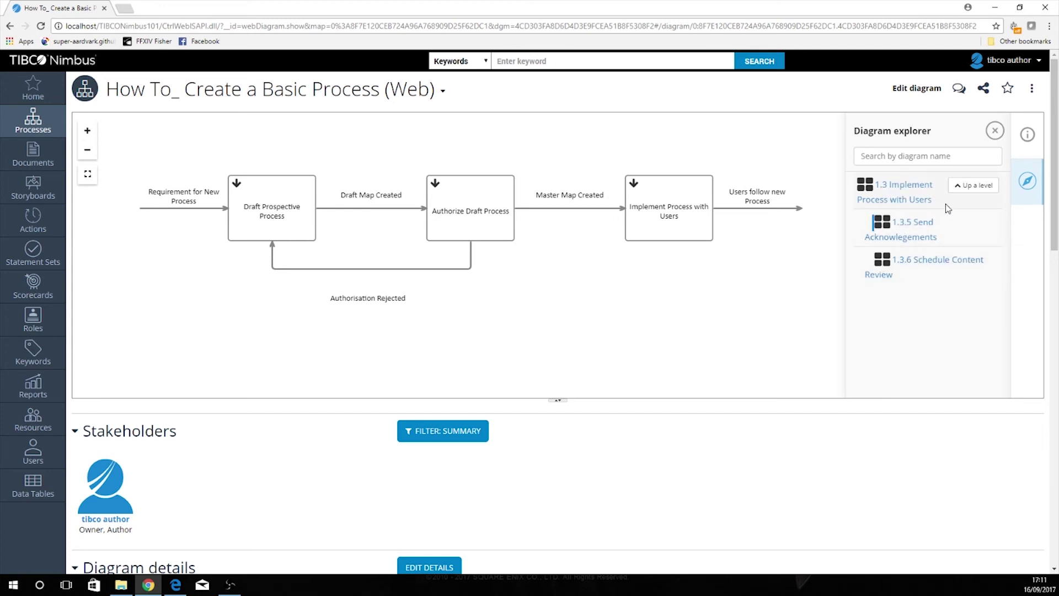
pyautogui.click(971, 185)
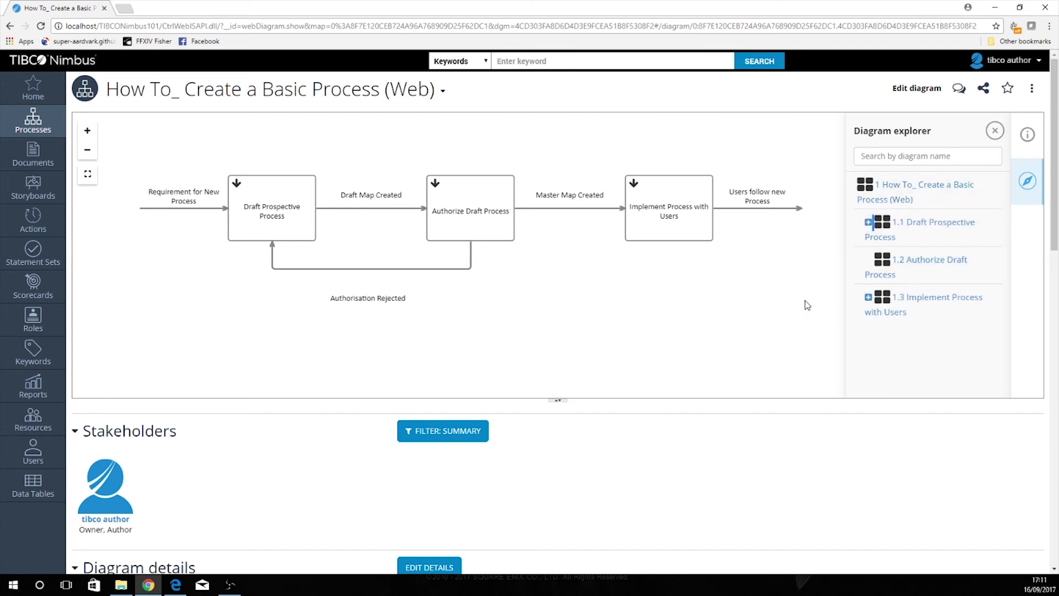
pyautogui.click(994, 131)
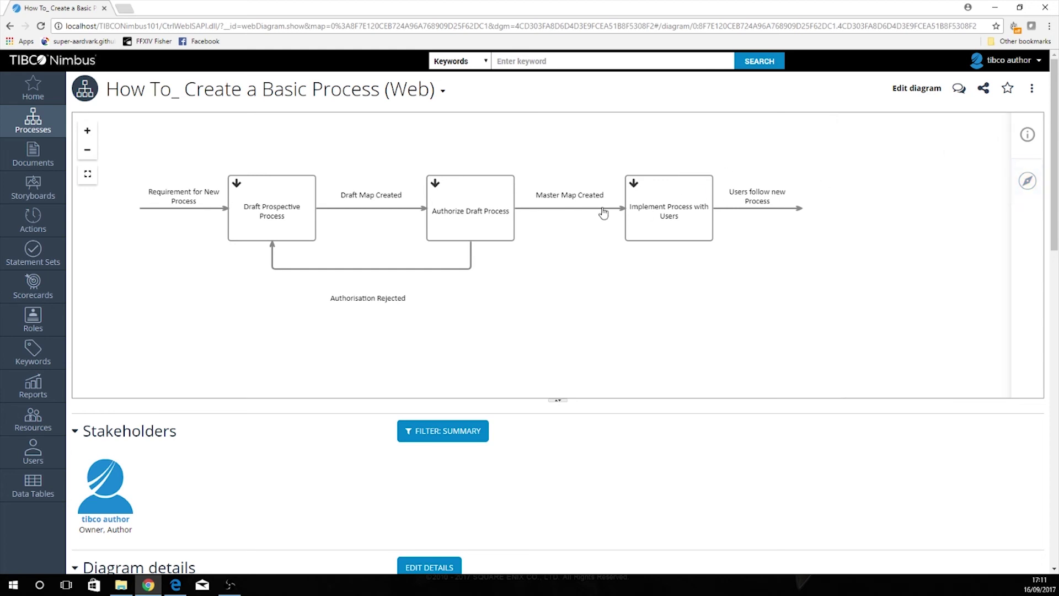
# View the Implement Process with Users diagram and its Send Acknowlegements drill-down, and return to the top level diagram
pyautogui.click(632, 185)
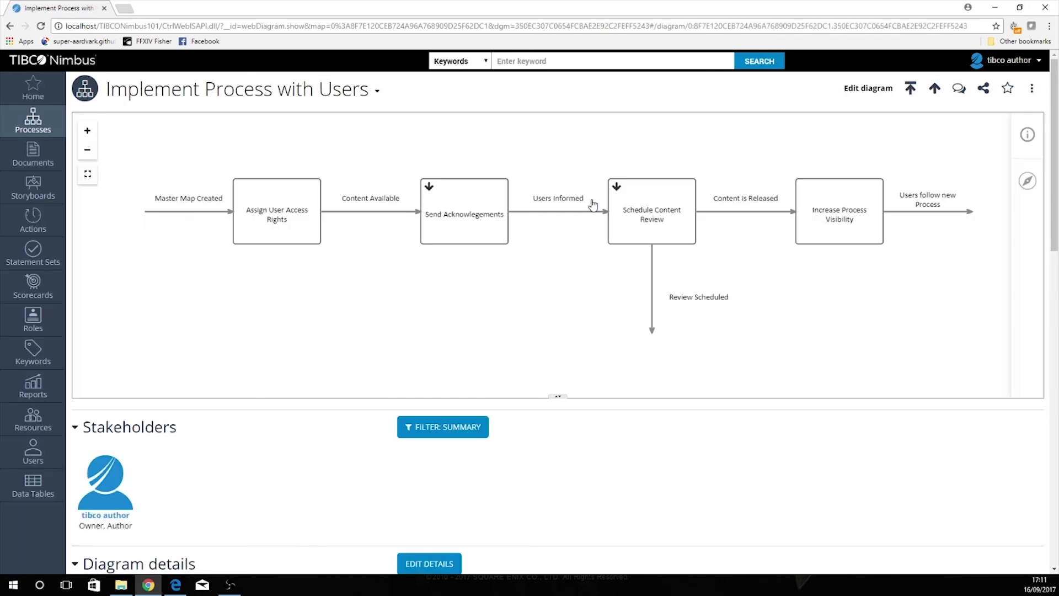
pyautogui.click(430, 187)
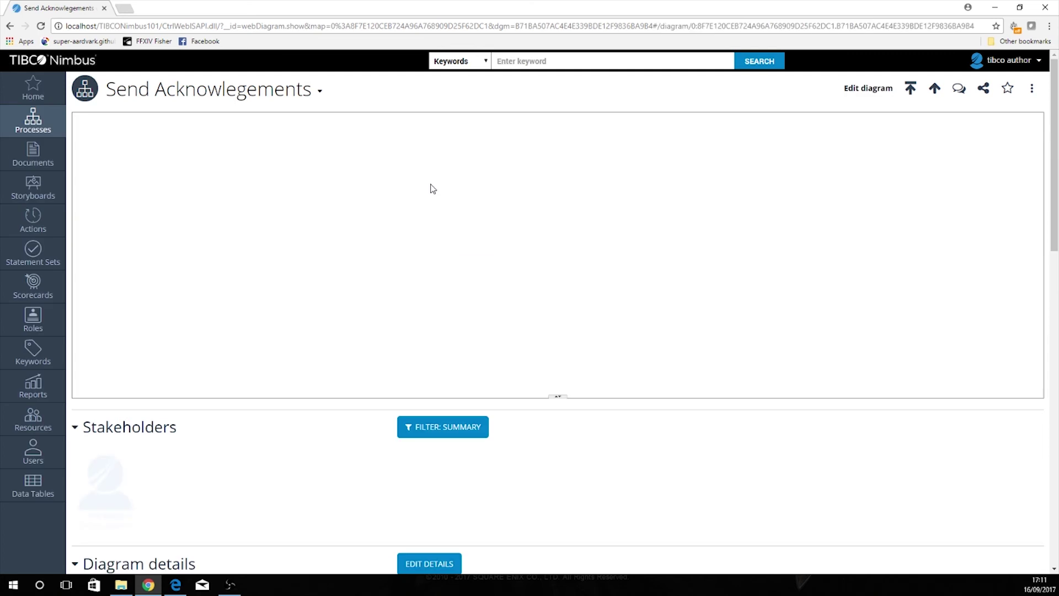
pyautogui.click(935, 91)
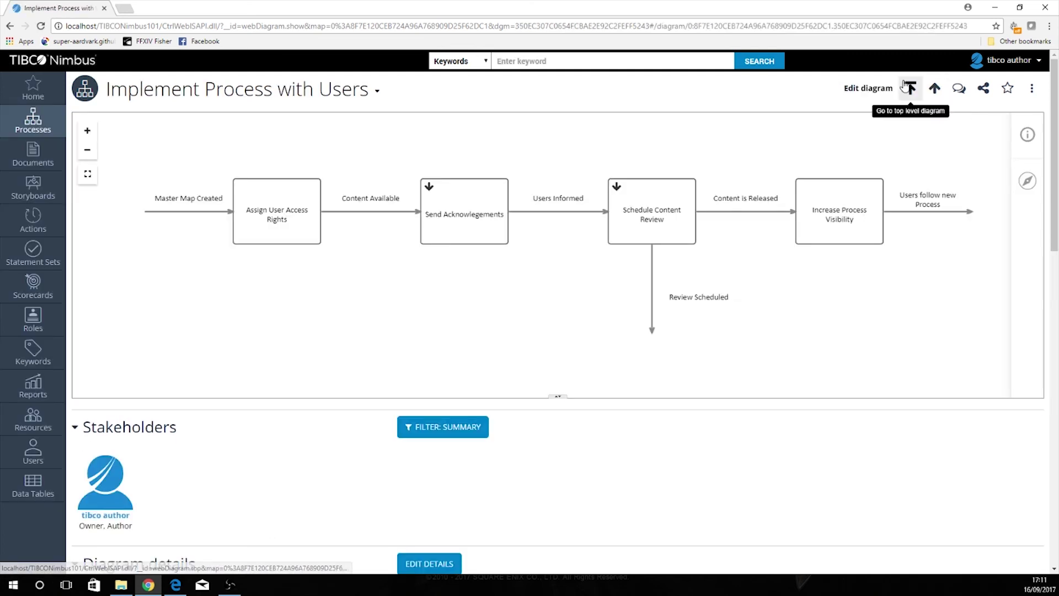
pyautogui.click(909, 88)
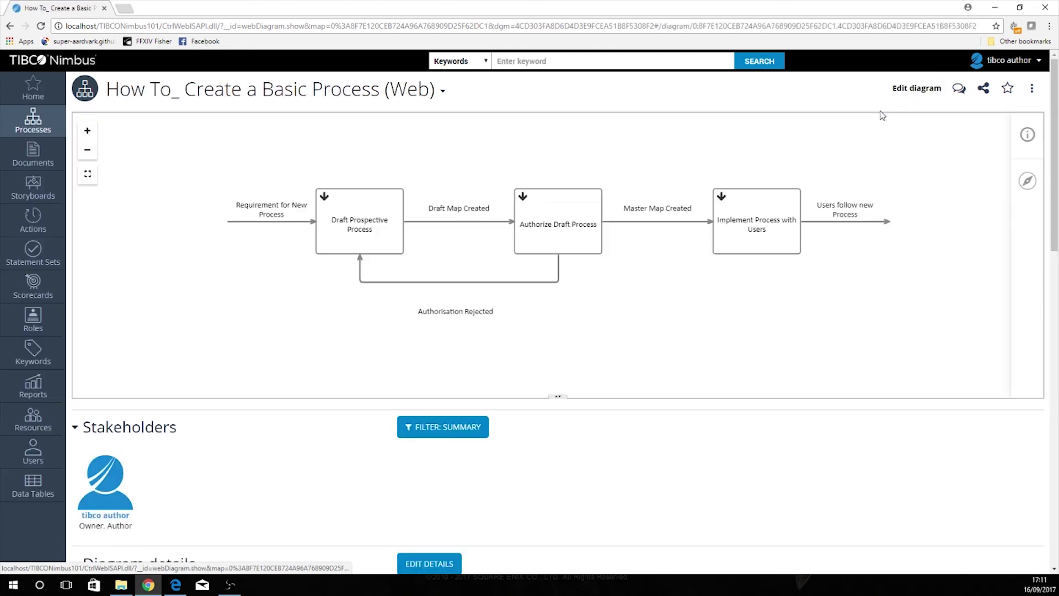